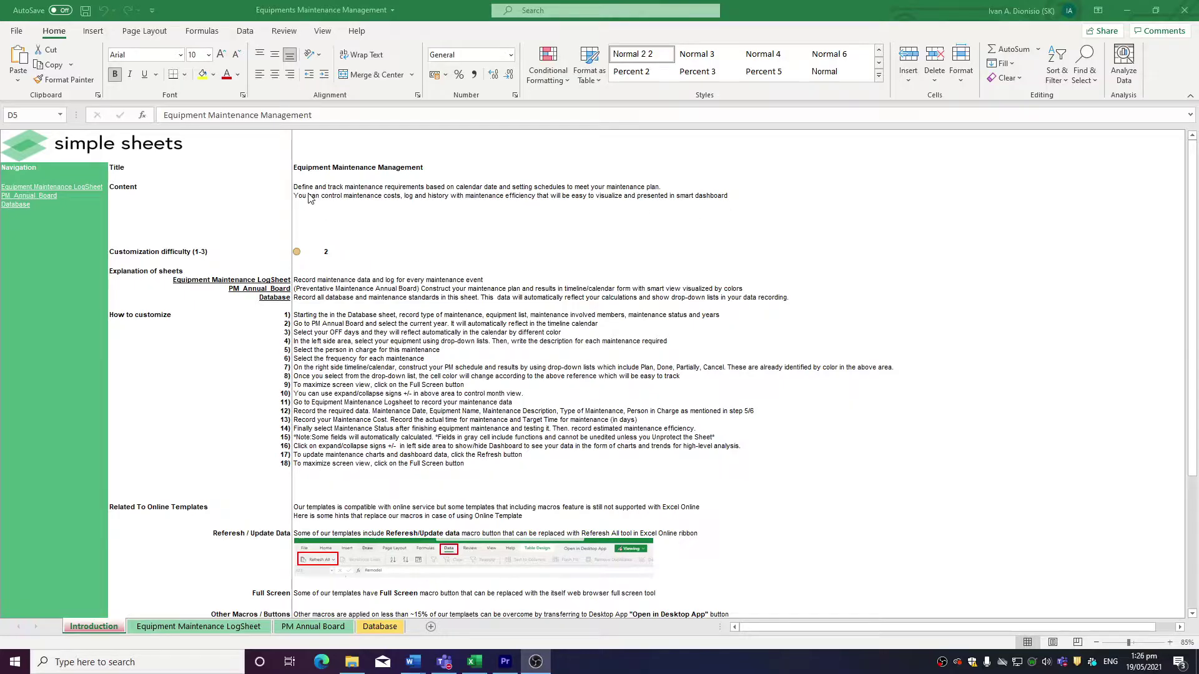
Step: Review the Introduction sheet's later customization steps by highlighting them and scrolling down
{"action": "left_click", "coordinate": [300, 250]}
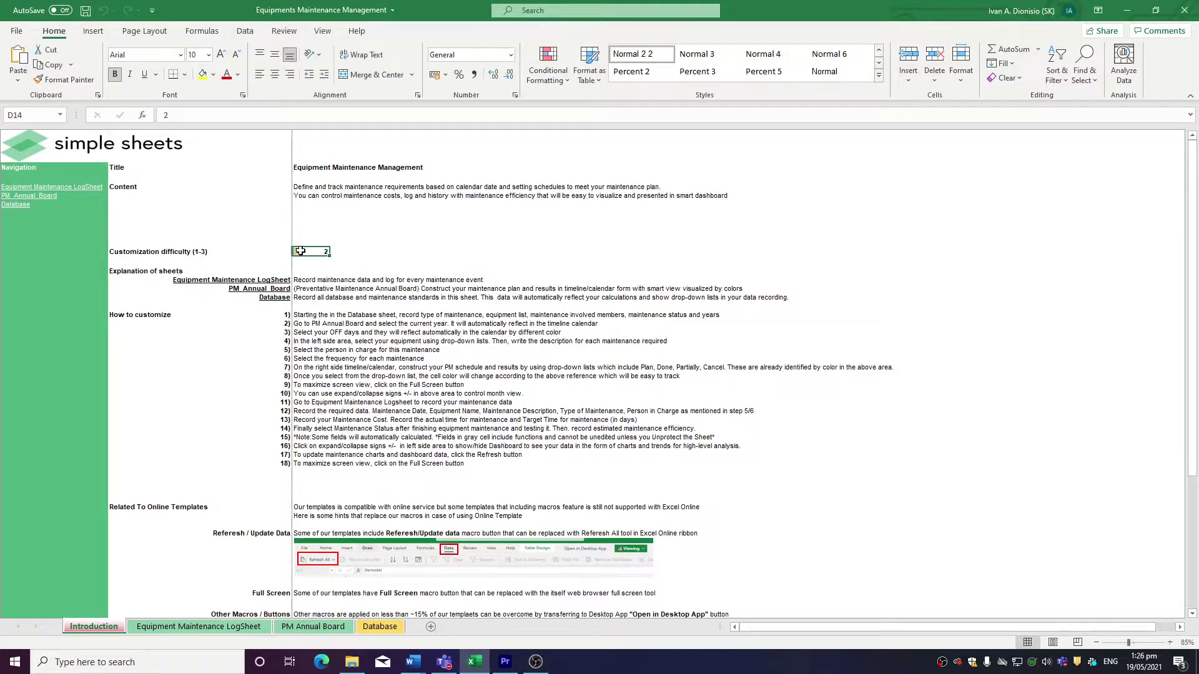
{"action": "left_click_drag", "start_coordinate": [302, 280], "coordinate": [406, 487]}
{"action": "left_click", "coordinate": [406, 486]}
{"action": "scroll", "coordinate": [407, 488], "scroll_direction": "down", "scroll_amount": 9}
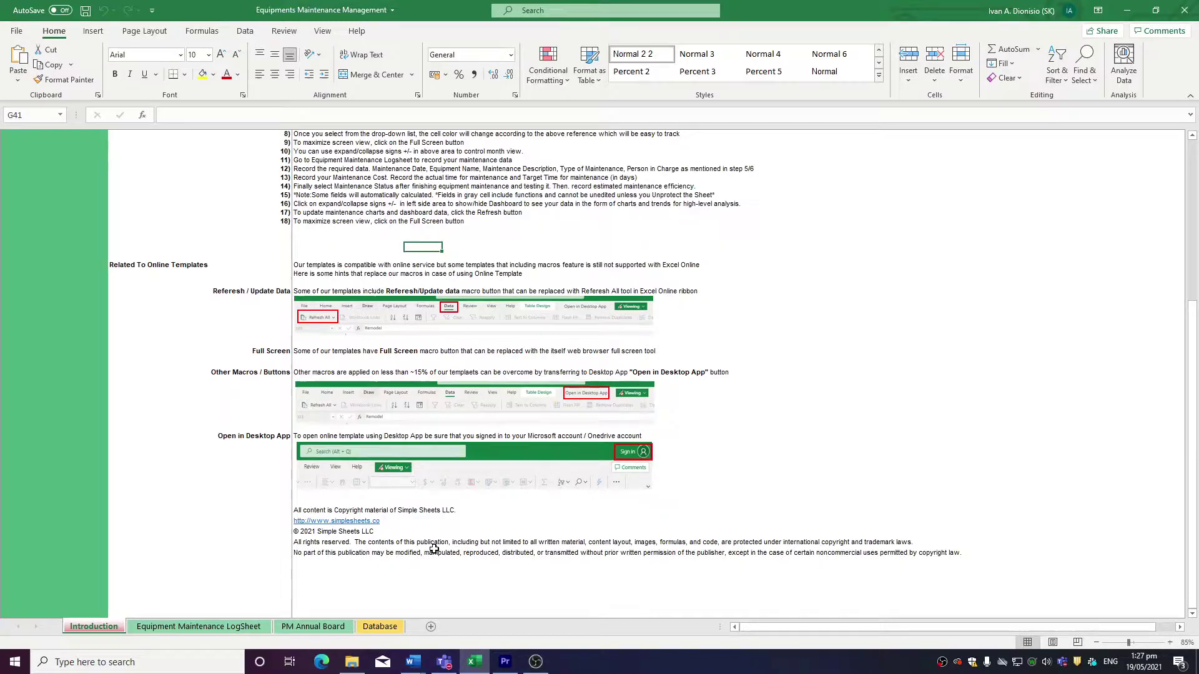
Step: On the Database sheet, go over the maintenance type, equipment code, person-in-charge and status lists
{"action": "left_click", "coordinate": [382, 627]}
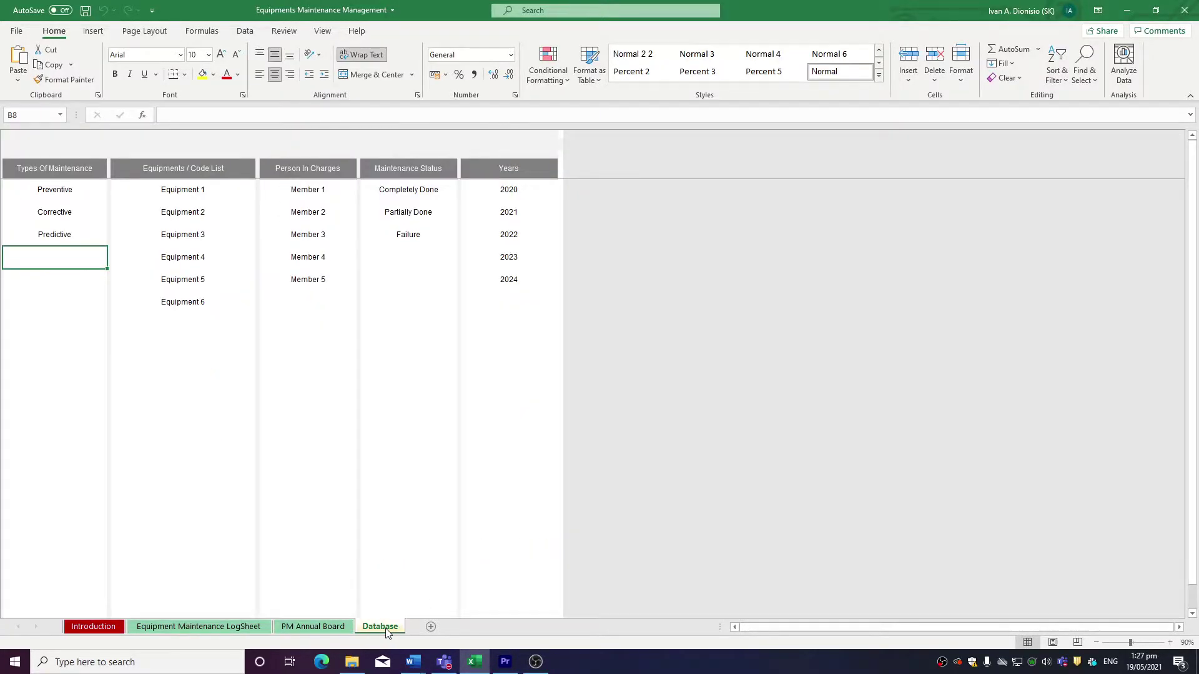
{"action": "left_click", "coordinate": [86, 190]}
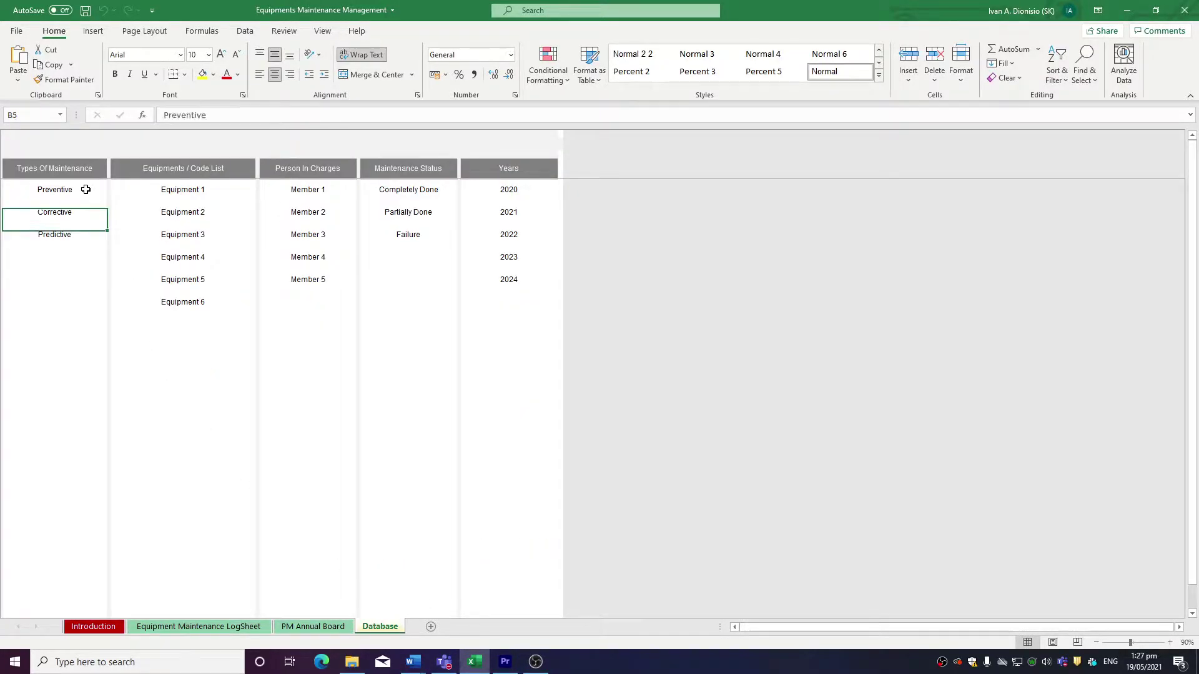
{"action": "left_click", "coordinate": [170, 190]}
{"action": "left_click", "coordinate": [299, 192]}
{"action": "left_click", "coordinate": [419, 190]}
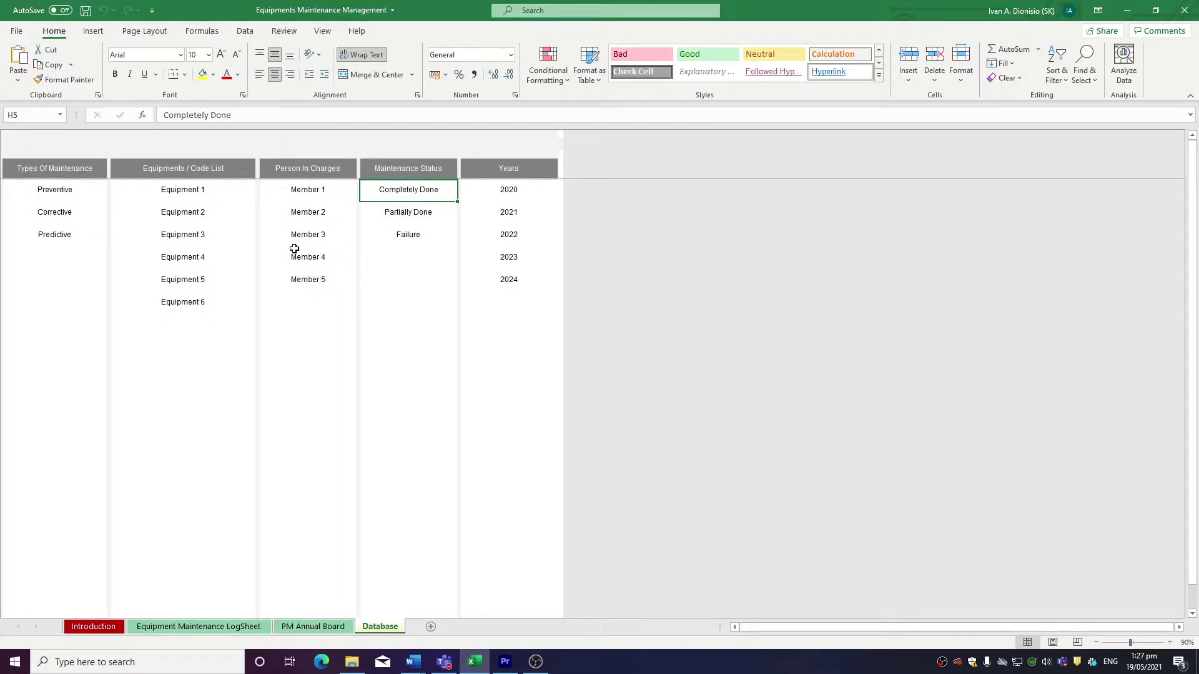
Step: Select the three maintenance types, Equipment 1, Member 1, Completely Done and 2020, then go to PM Annual Board
{"action": "left_click_drag", "start_coordinate": [79, 190], "coordinate": [59, 240]}
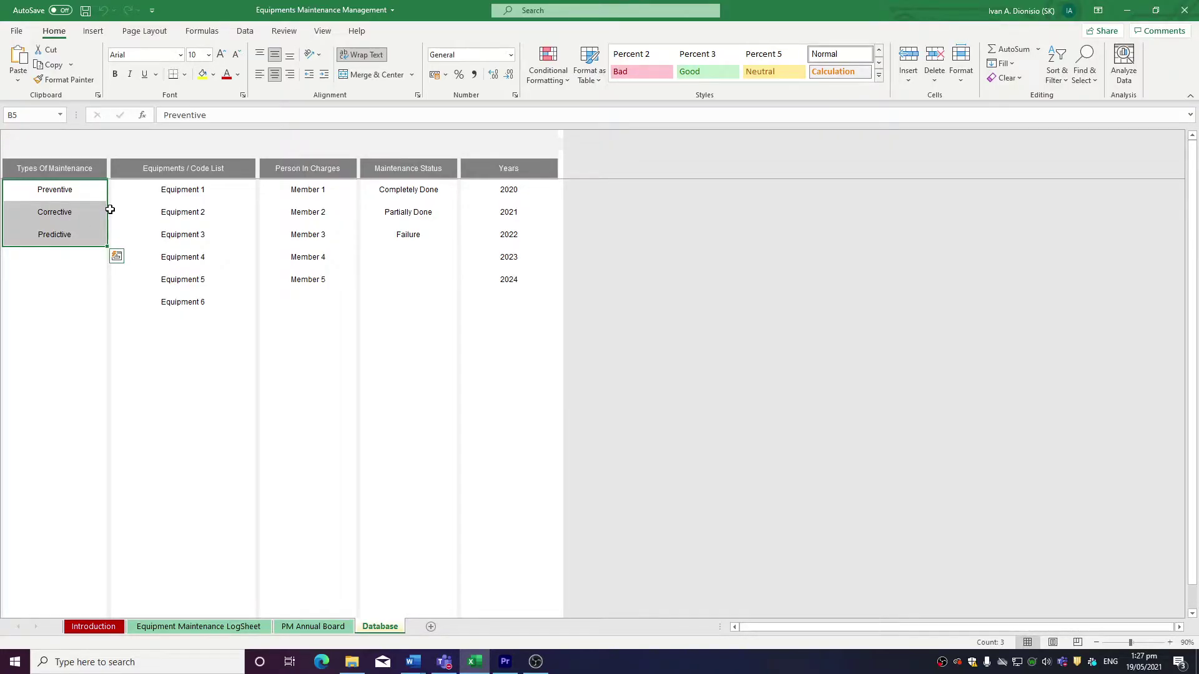
{"action": "left_click", "coordinate": [153, 196]}
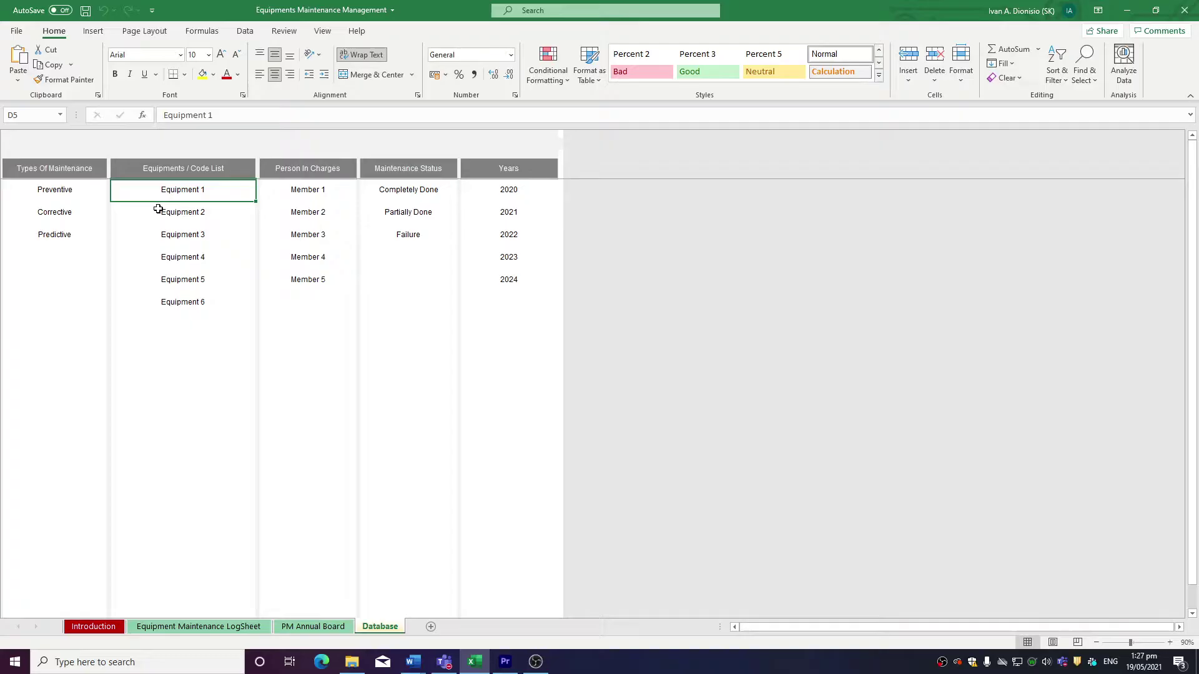
{"action": "left_click", "coordinate": [276, 193]}
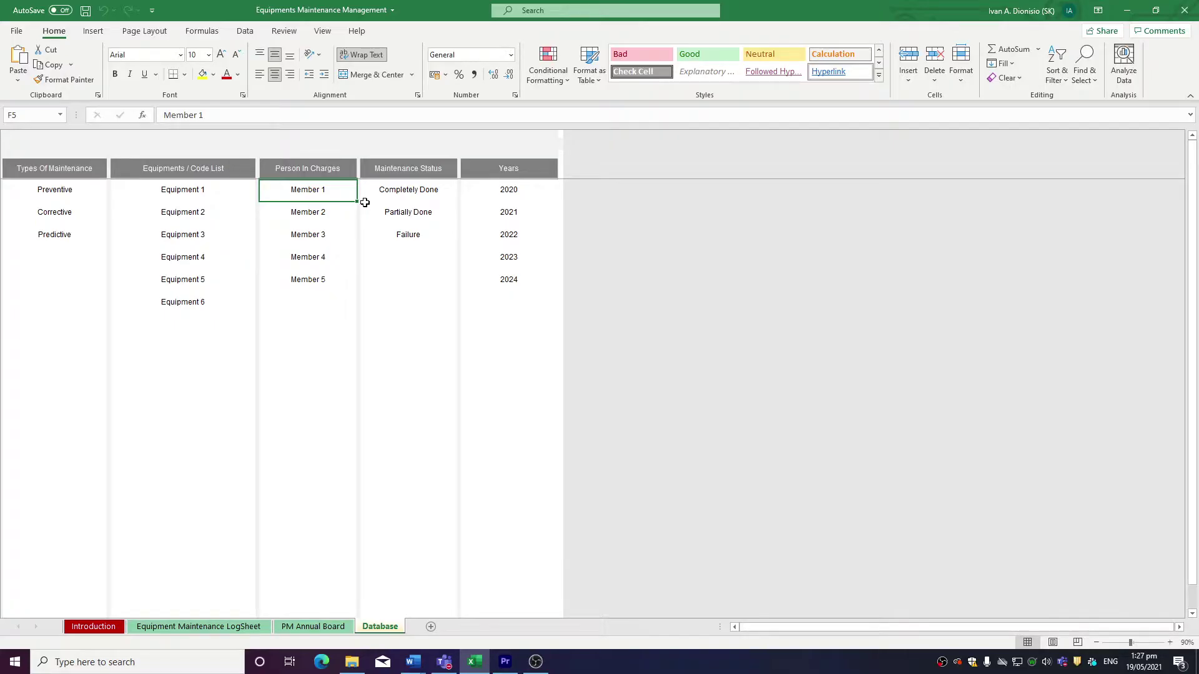
{"action": "left_click", "coordinate": [382, 189]}
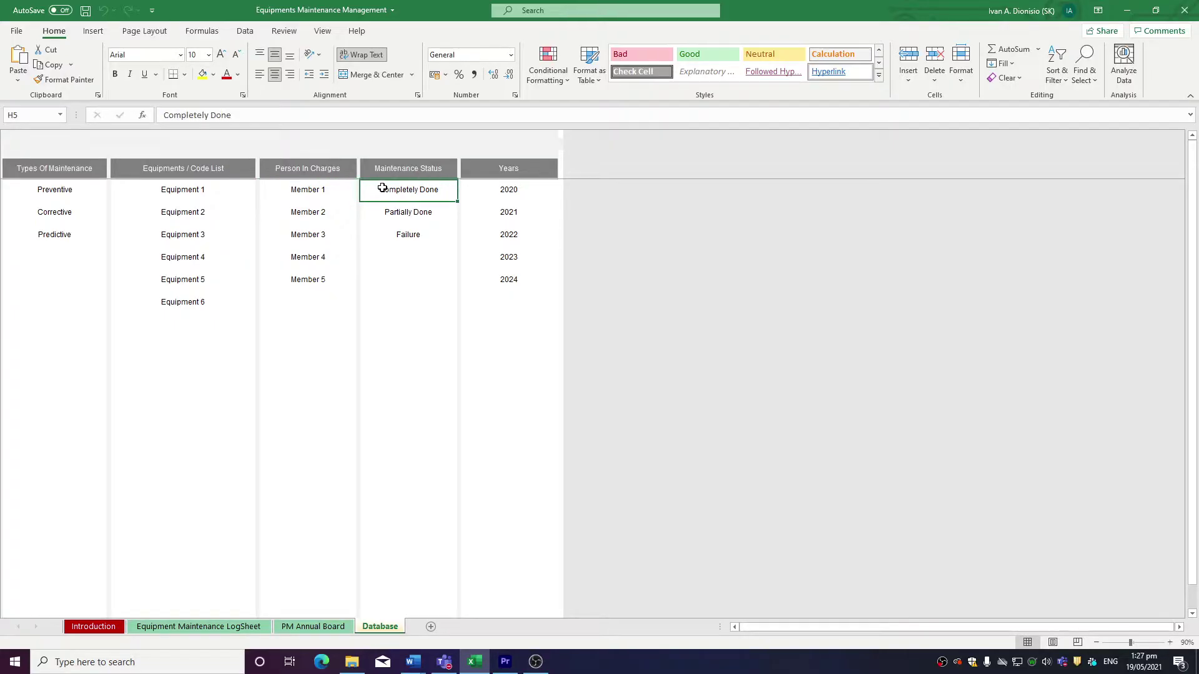
{"action": "left_click", "coordinate": [510, 195]}
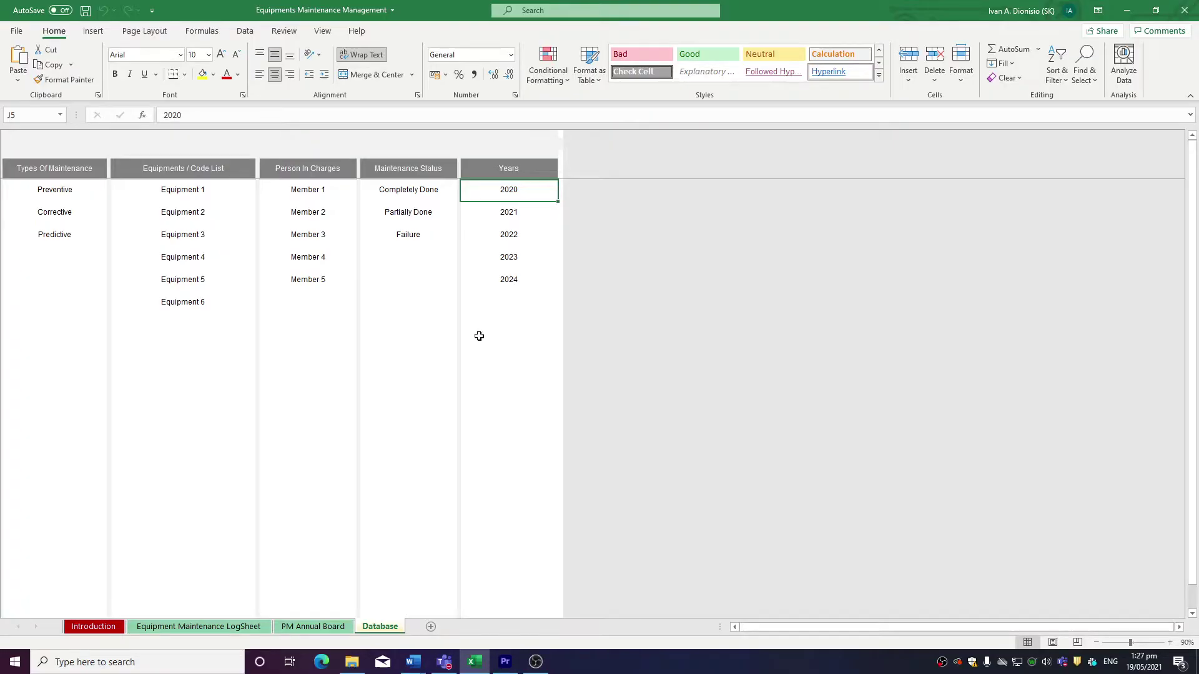
{"action": "left_click", "coordinate": [330, 627]}
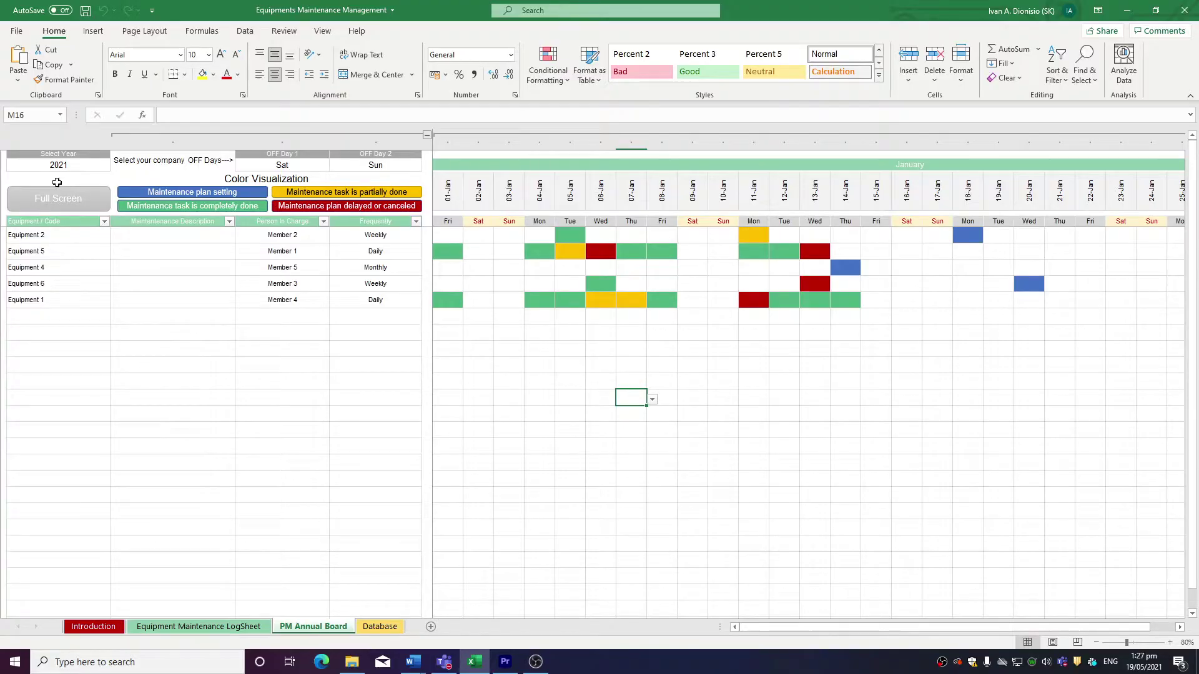
Step: Check the B2 year list and keep the board year at 2021
{"action": "left_click", "coordinate": [71, 169]}
{"action": "left_click", "coordinate": [116, 166]}
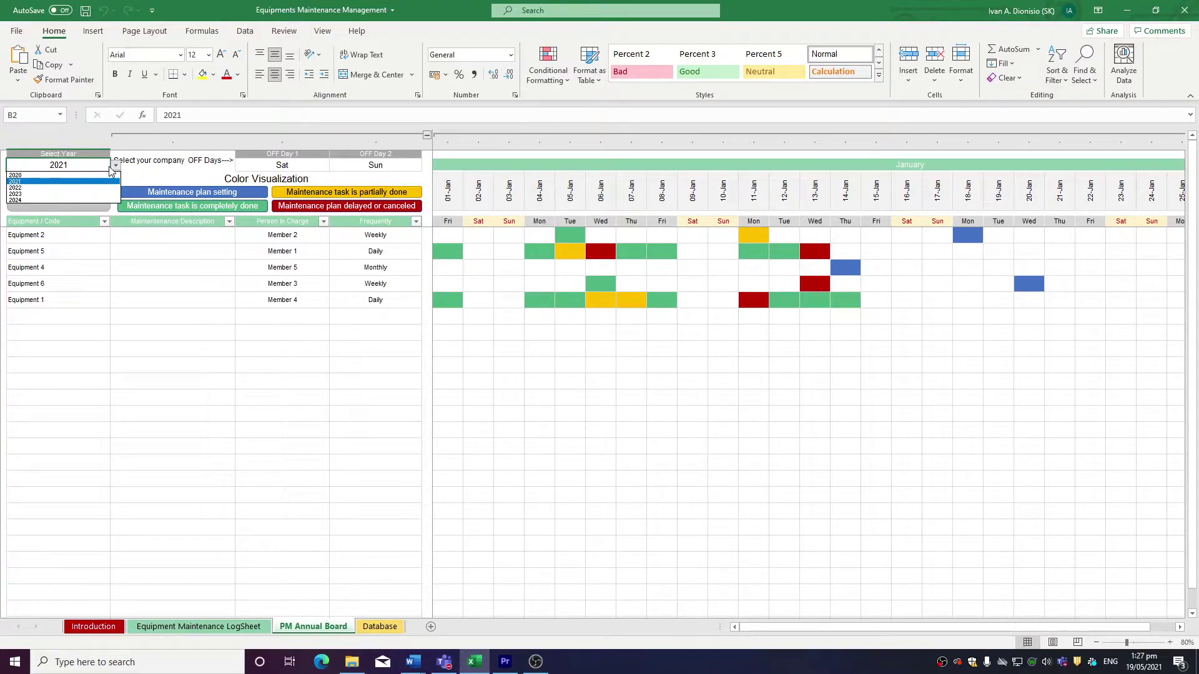
{"action": "key", "text": "Escape"}
Step: Change the two off-day settings to Fri and Sat
{"action": "left_click", "coordinate": [267, 167]}
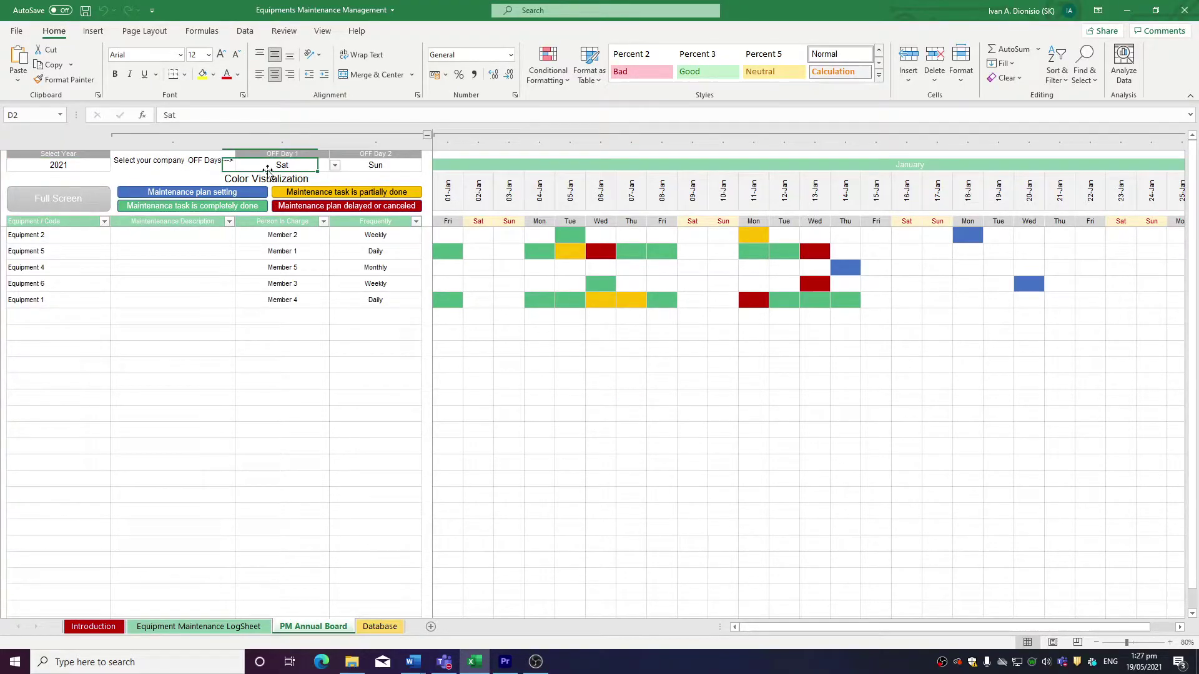
{"action": "left_click", "coordinate": [355, 165]}
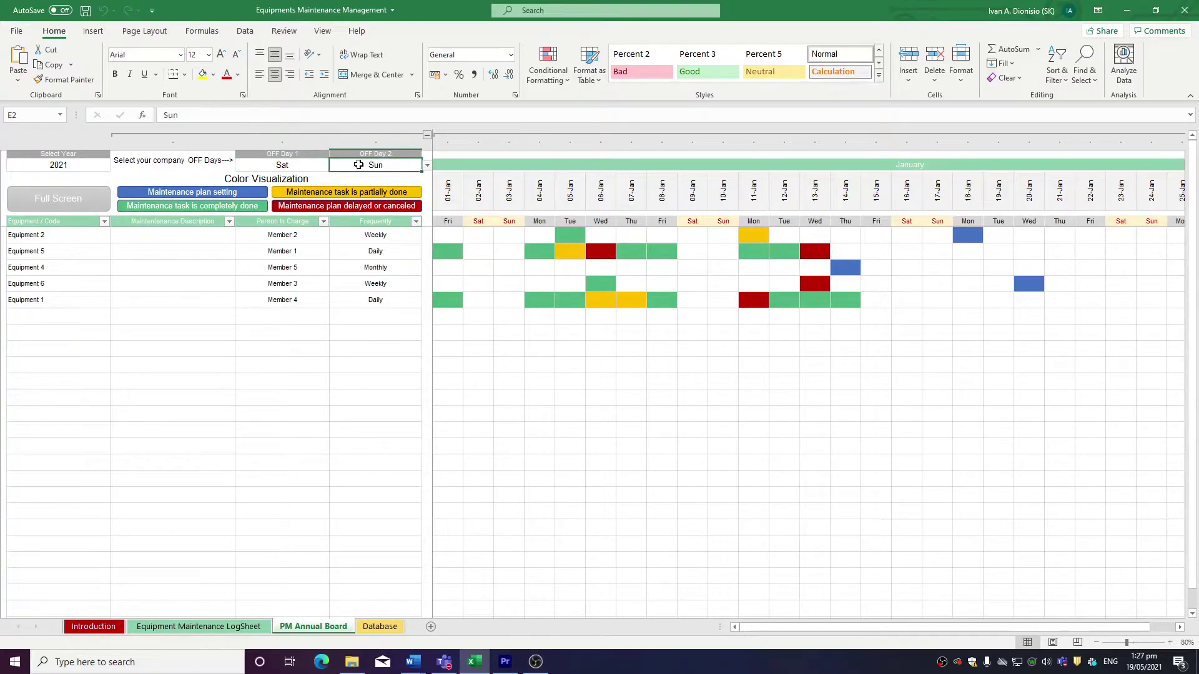
{"action": "left_click", "coordinate": [319, 166]}
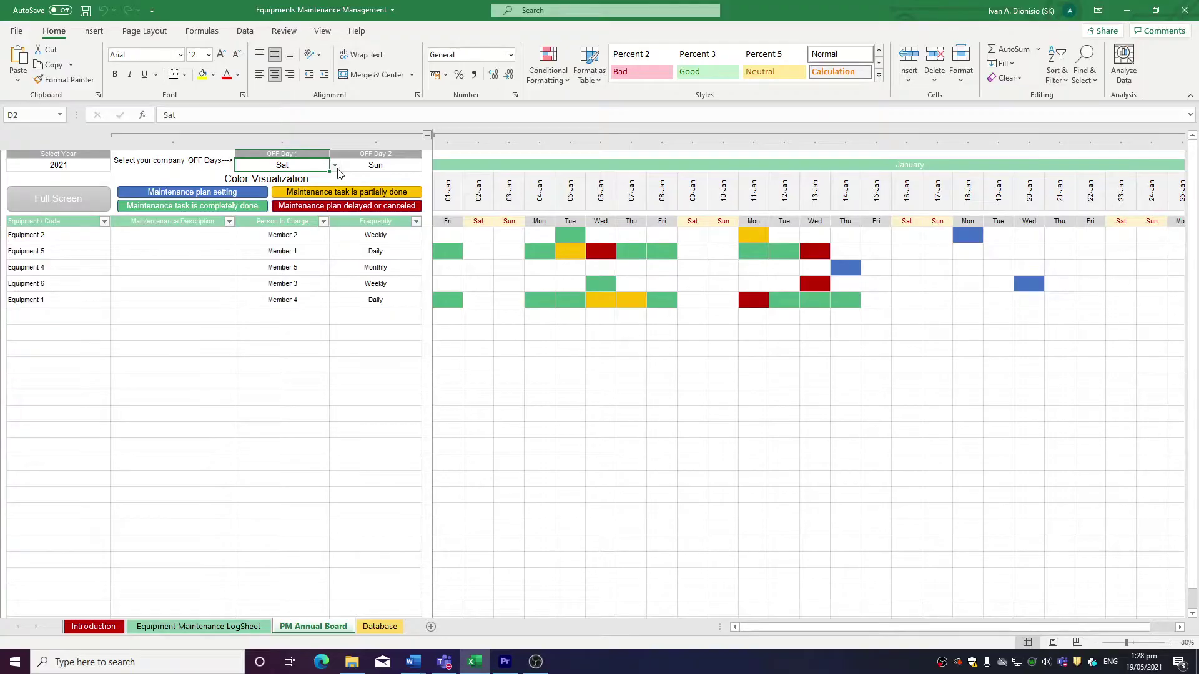
{"action": "left_click", "coordinate": [336, 166]}
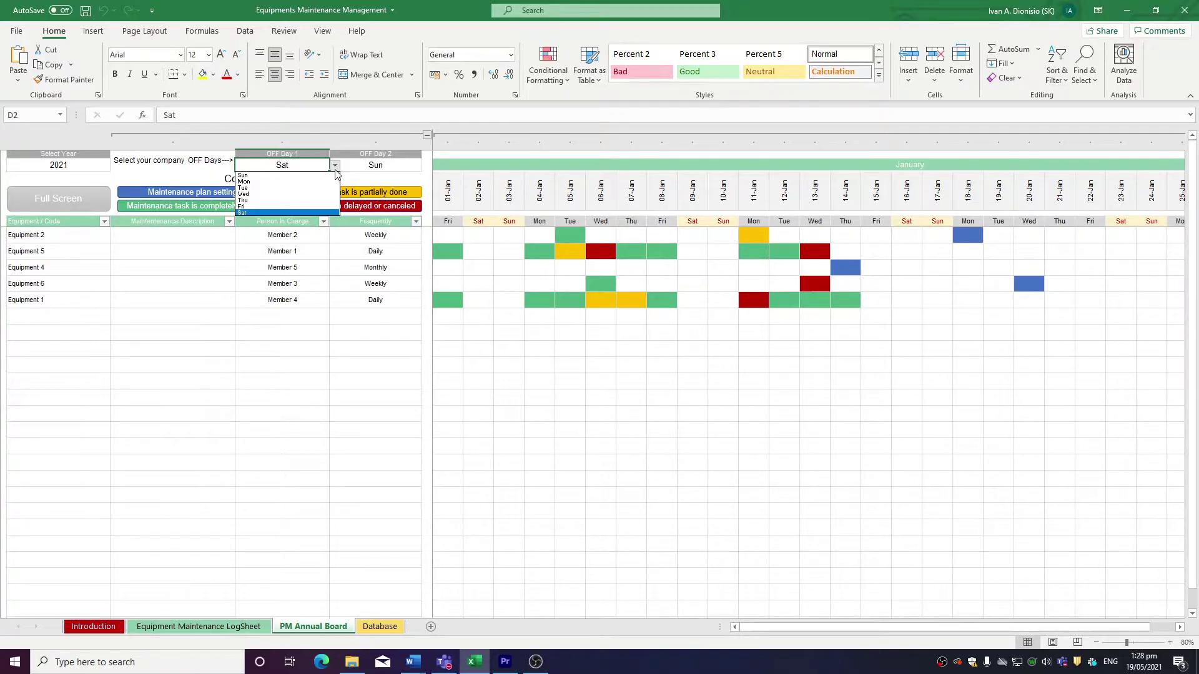
{"action": "left_click", "coordinate": [296, 208]}
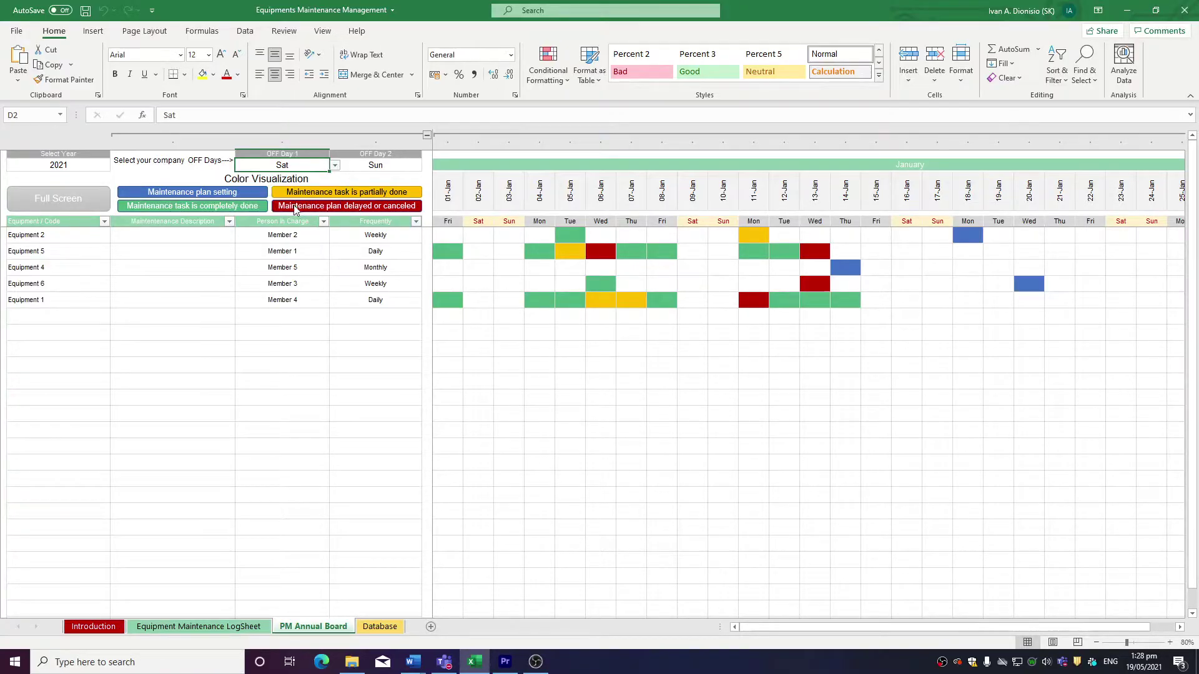
{"action": "left_click", "coordinate": [369, 167]}
{"action": "left_click", "coordinate": [425, 166]}
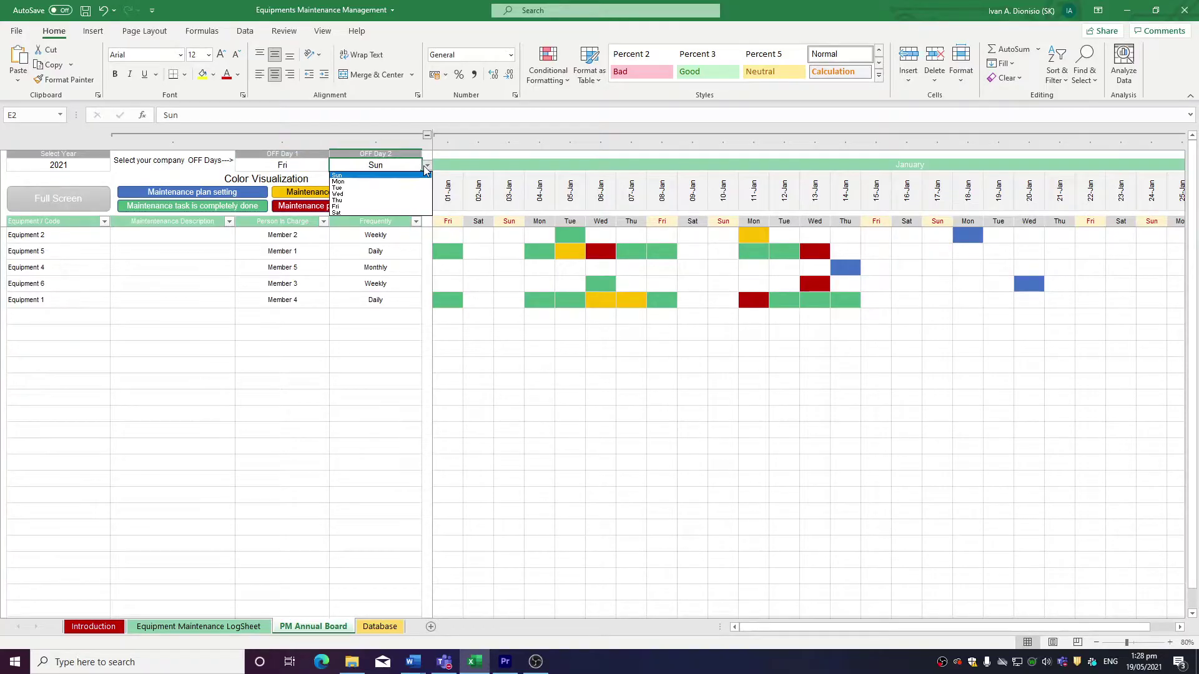
{"action": "left_click", "coordinate": [360, 213]}
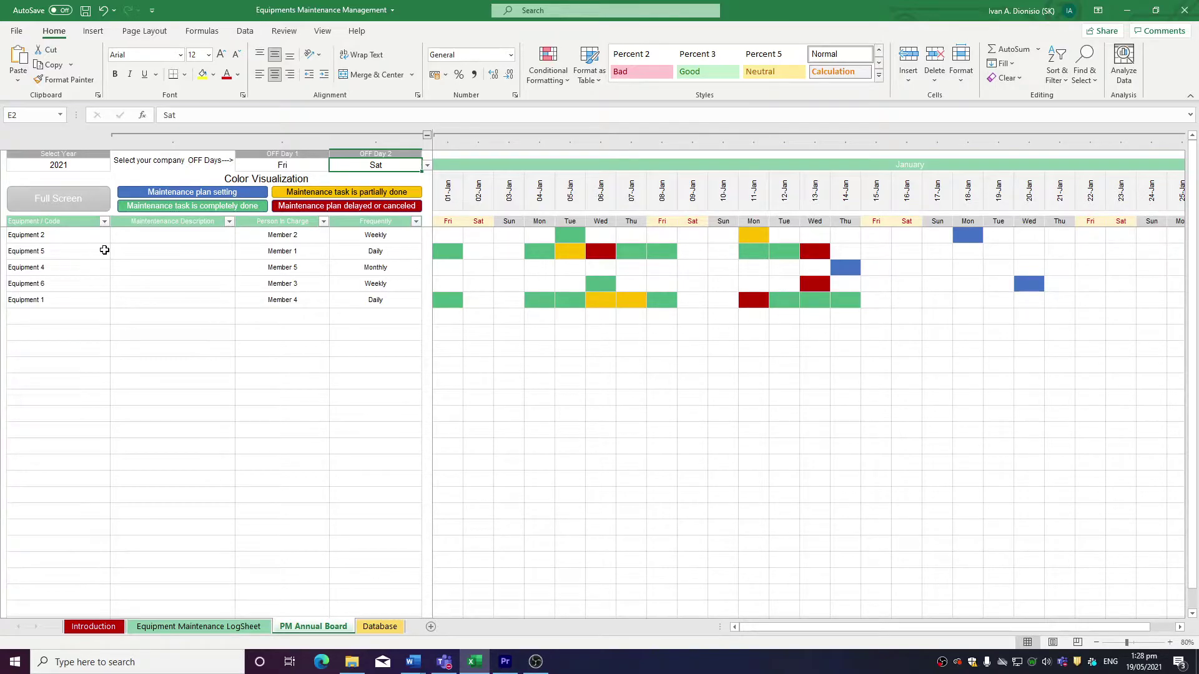
{"action": "left_click", "coordinate": [71, 236]}
{"action": "left_click", "coordinate": [115, 237]}
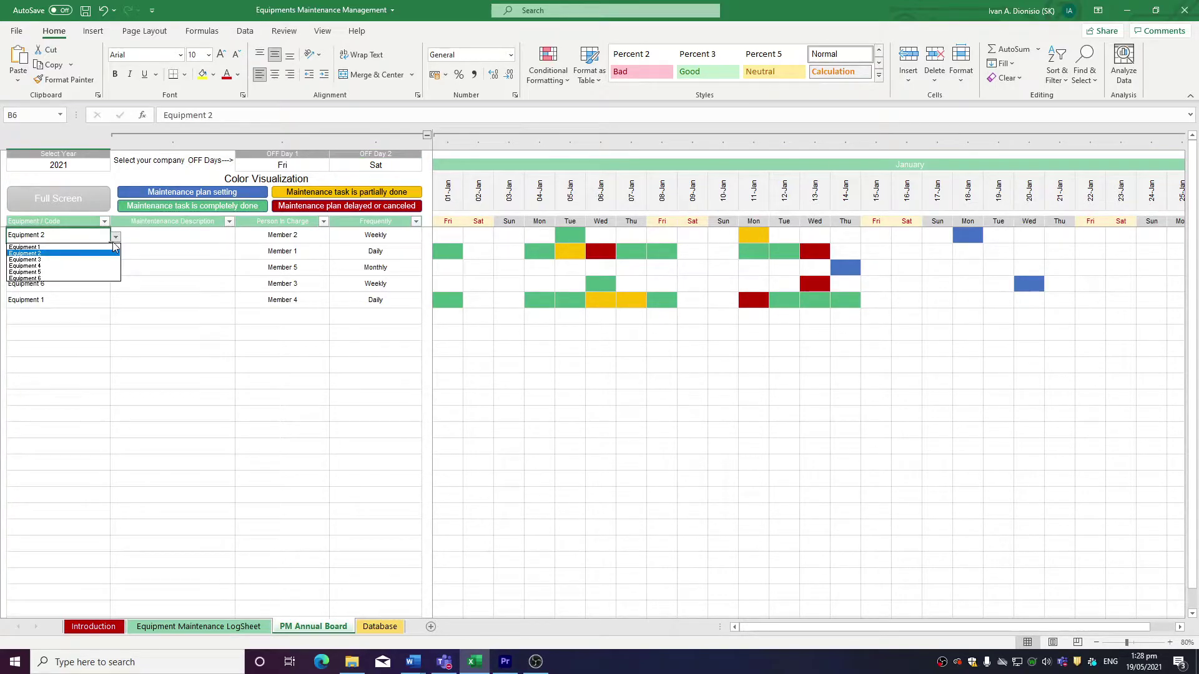
{"action": "left_click", "coordinate": [153, 248]}
{"action": "left_click", "coordinate": [149, 239]}
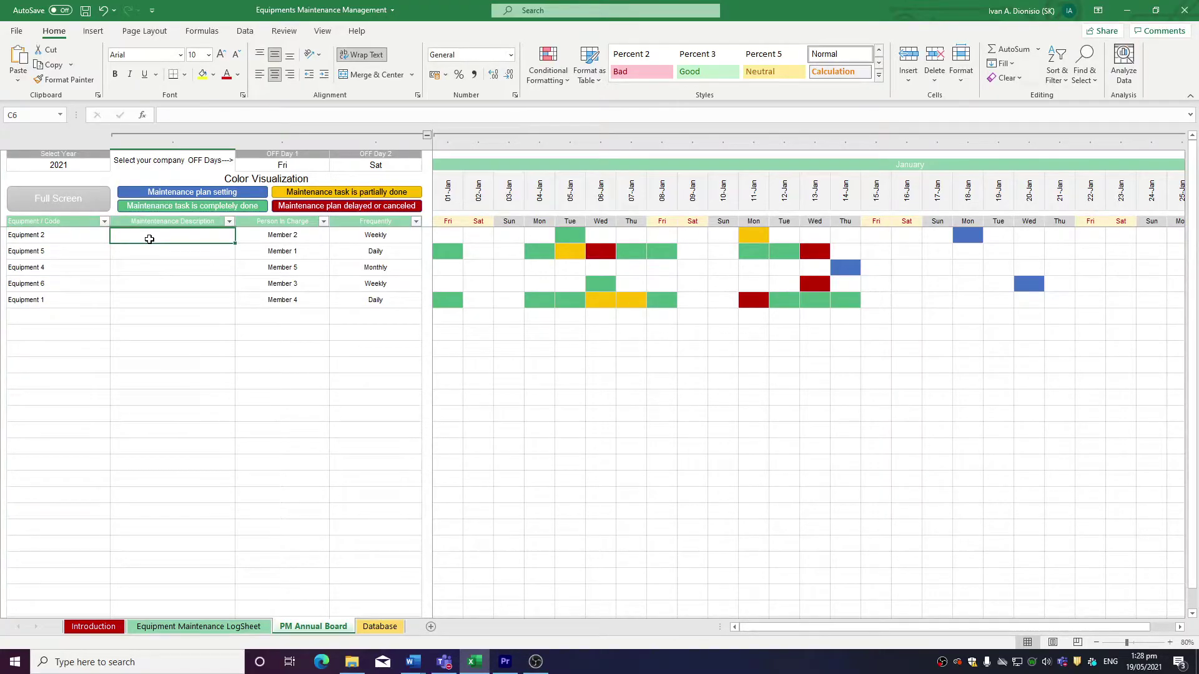
{"action": "left_click", "coordinate": [253, 240]}
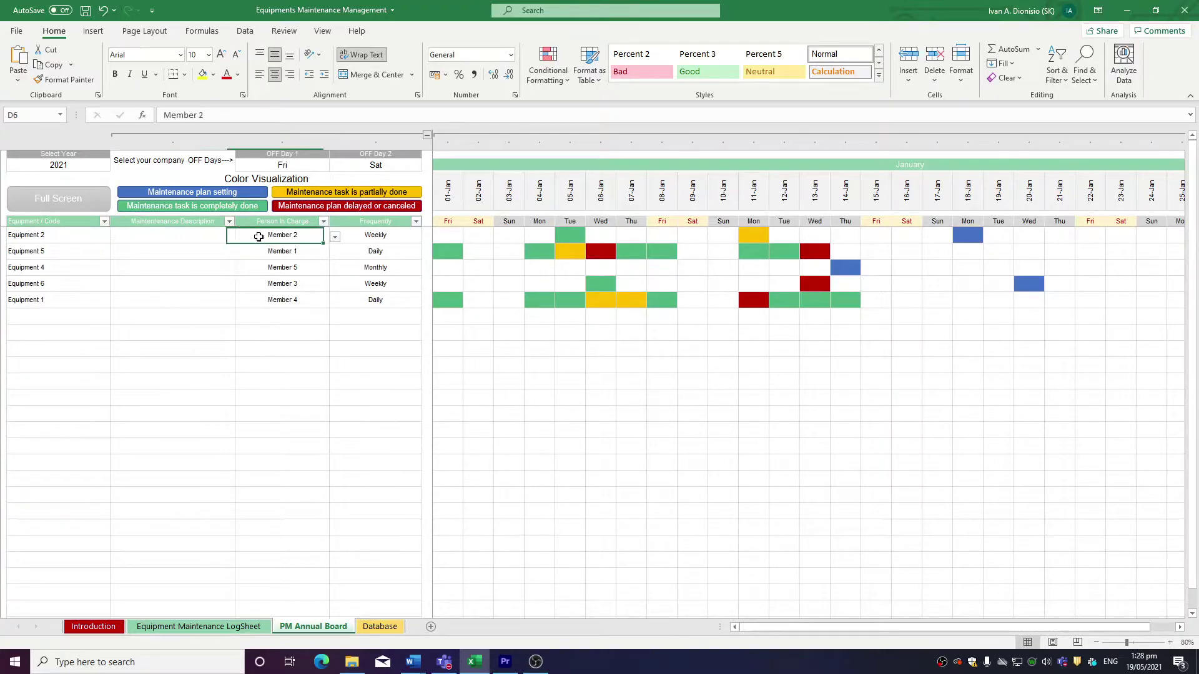
{"action": "left_click", "coordinate": [335, 237]}
{"action": "left_click", "coordinate": [335, 237]}
{"action": "left_click", "coordinate": [400, 239]}
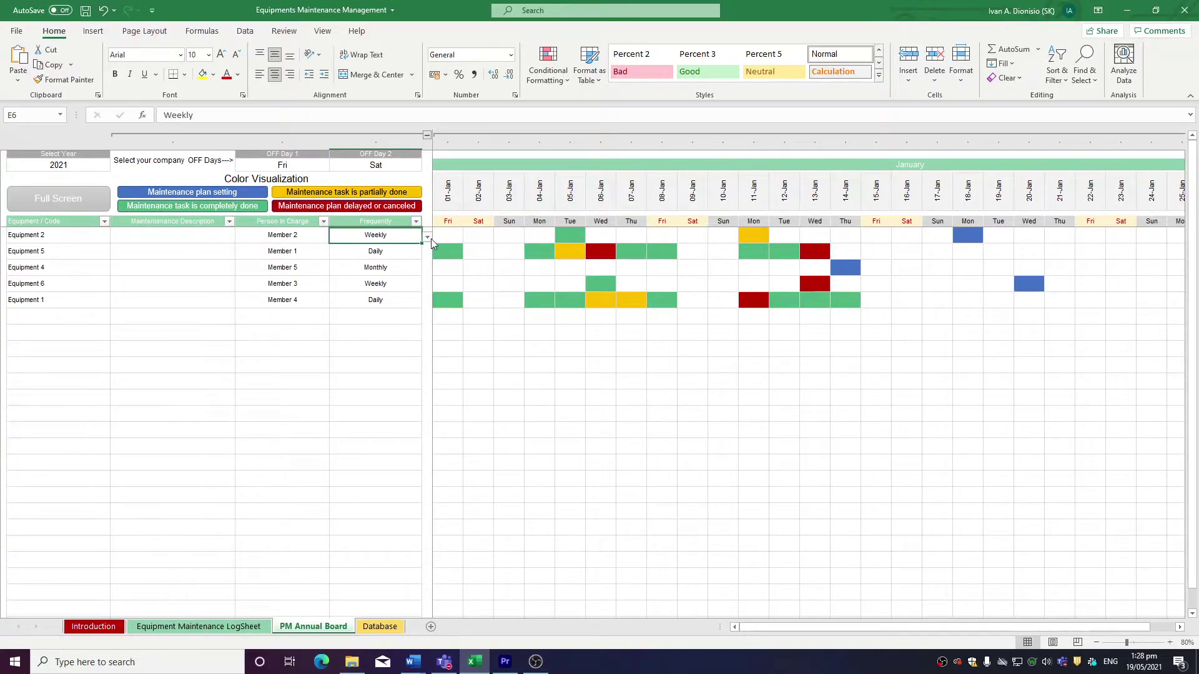
{"action": "left_click", "coordinate": [429, 238]}
{"action": "left_click", "coordinate": [430, 237]}
{"action": "left_click", "coordinate": [197, 197]}
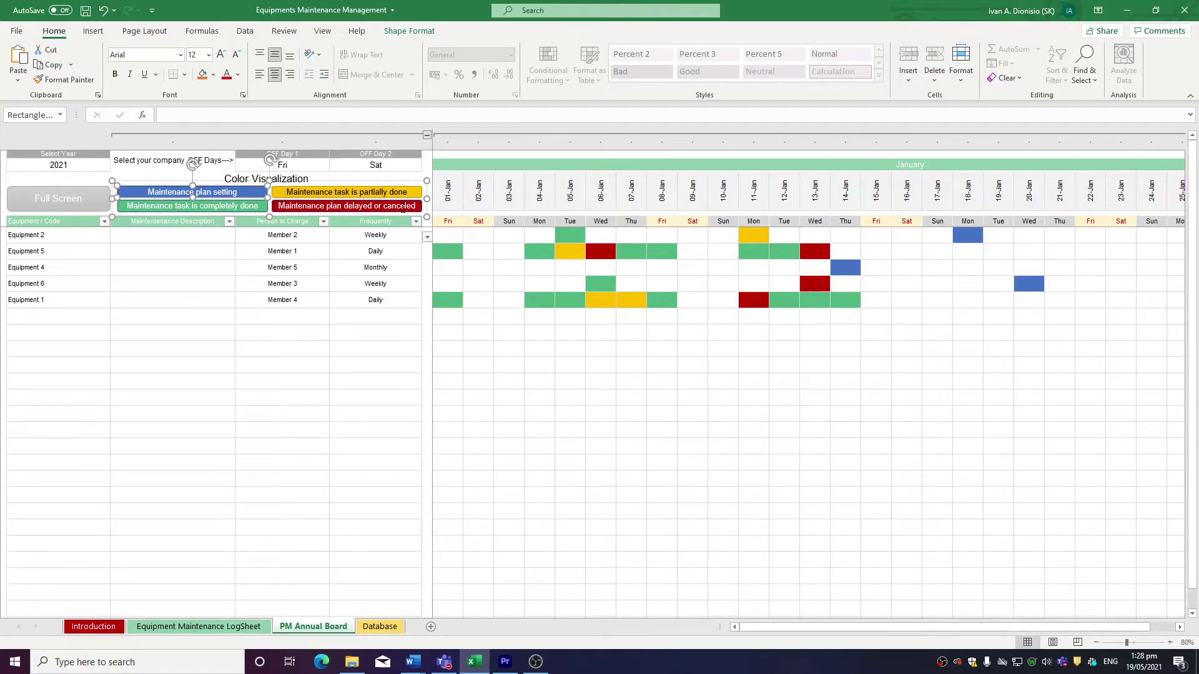
{"action": "left_click", "coordinate": [400, 263]}
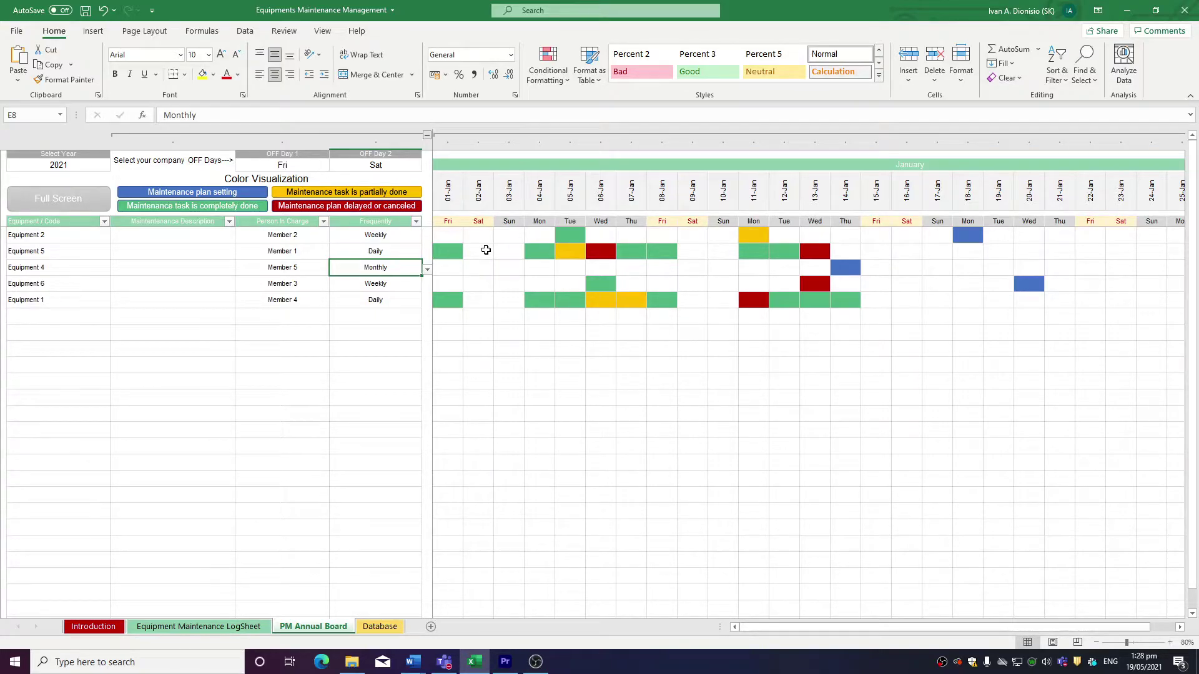
Step: Mark Equipment 5's 03-Jan task as Done and Equipment 6's 03-Jan task as Partially
{"action": "left_click", "coordinate": [510, 251]}
{"action": "left_click", "coordinate": [530, 253]}
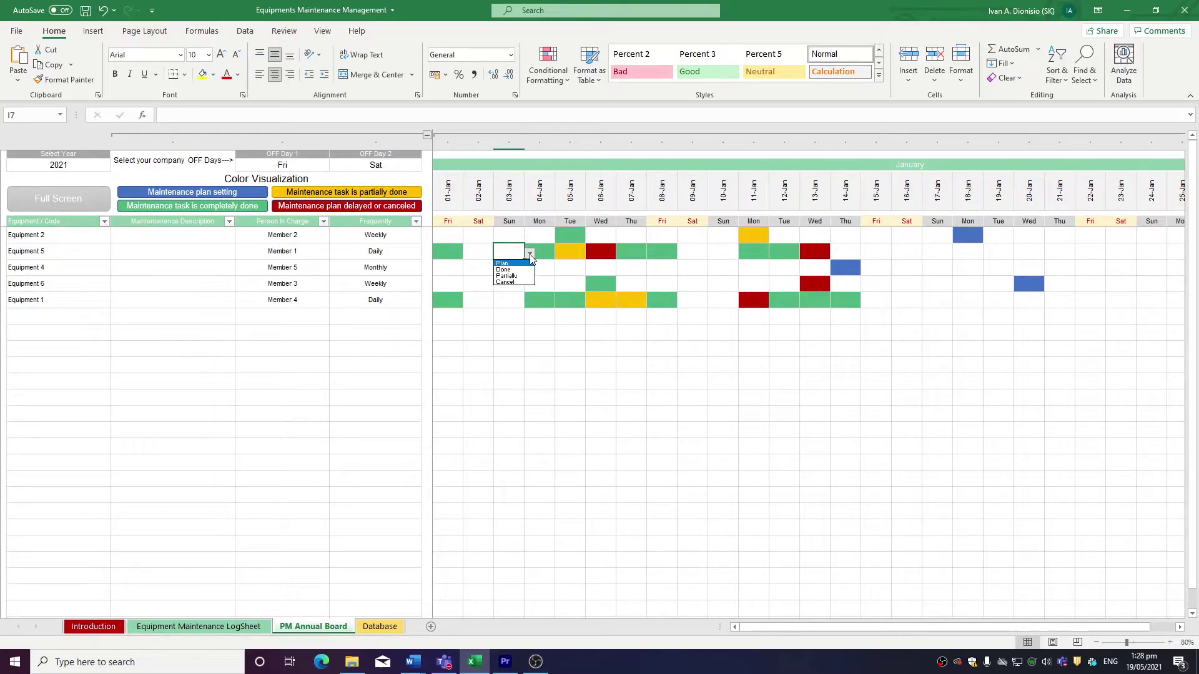
{"action": "left_click", "coordinate": [517, 271]}
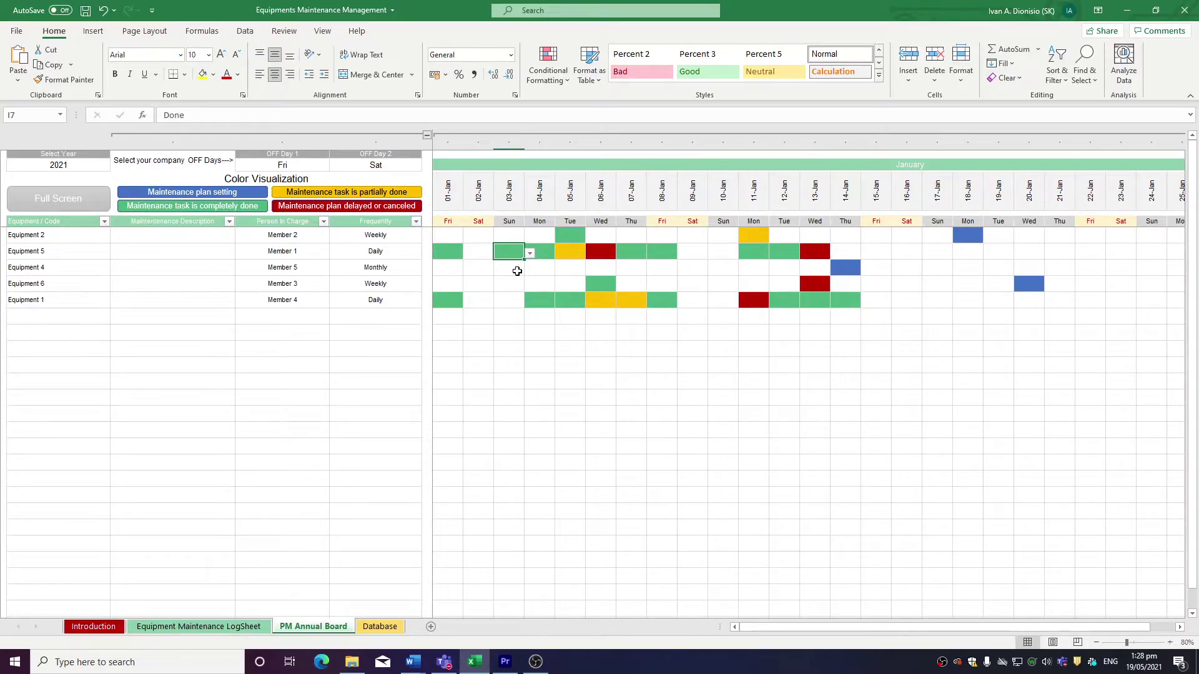
{"action": "left_click", "coordinate": [512, 282]}
{"action": "left_click", "coordinate": [531, 287]}
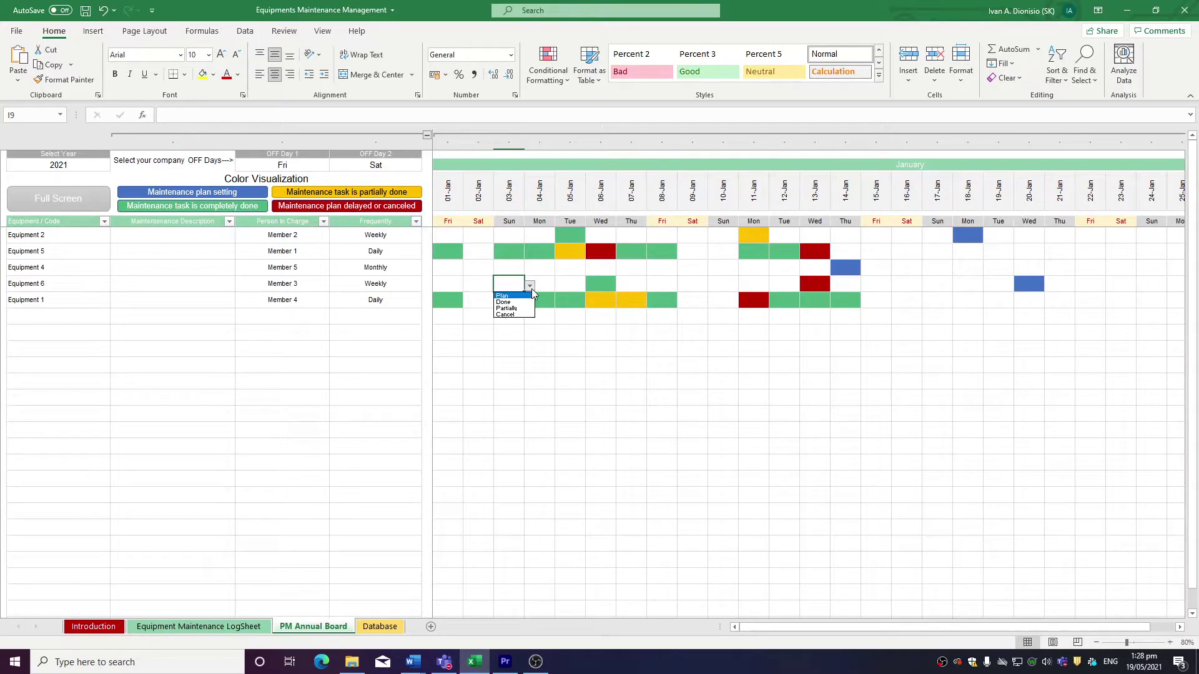
{"action": "left_click", "coordinate": [506, 308]}
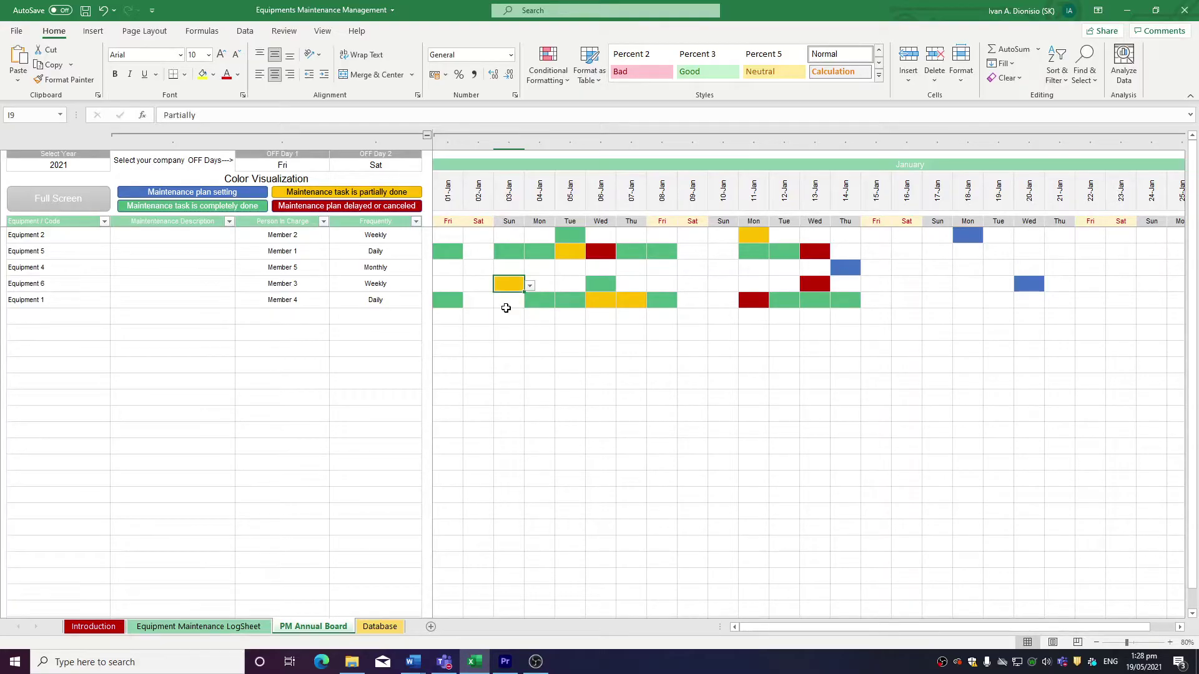
{"action": "left_click", "coordinate": [546, 298]}
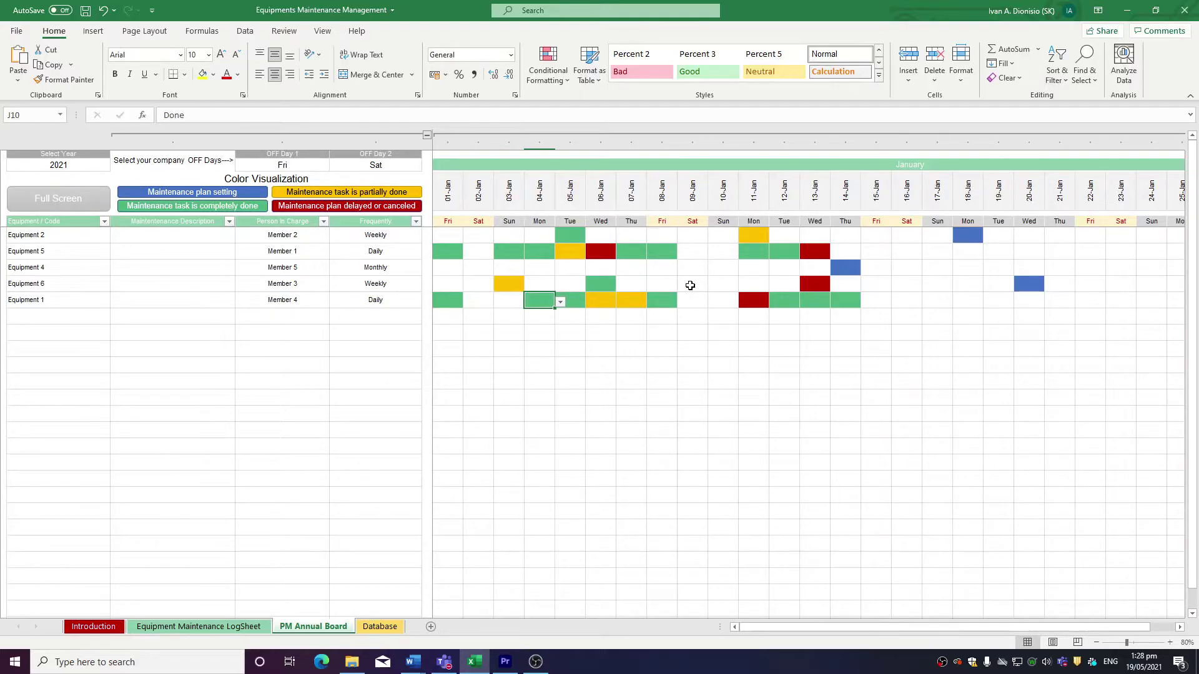
Step: Mark Equipment 6's 11-Jan task as Delayed
{"action": "left_click", "coordinate": [754, 284]}
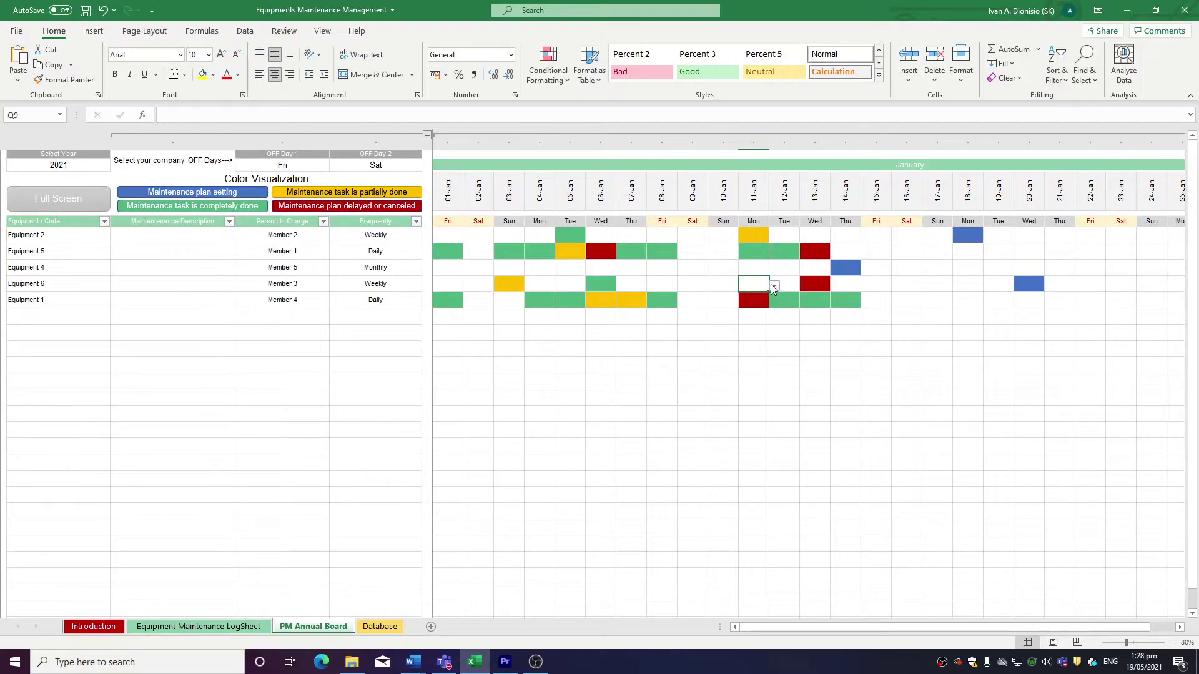
{"action": "left_click", "coordinate": [775, 287]}
{"action": "left_click", "coordinate": [767, 315]}
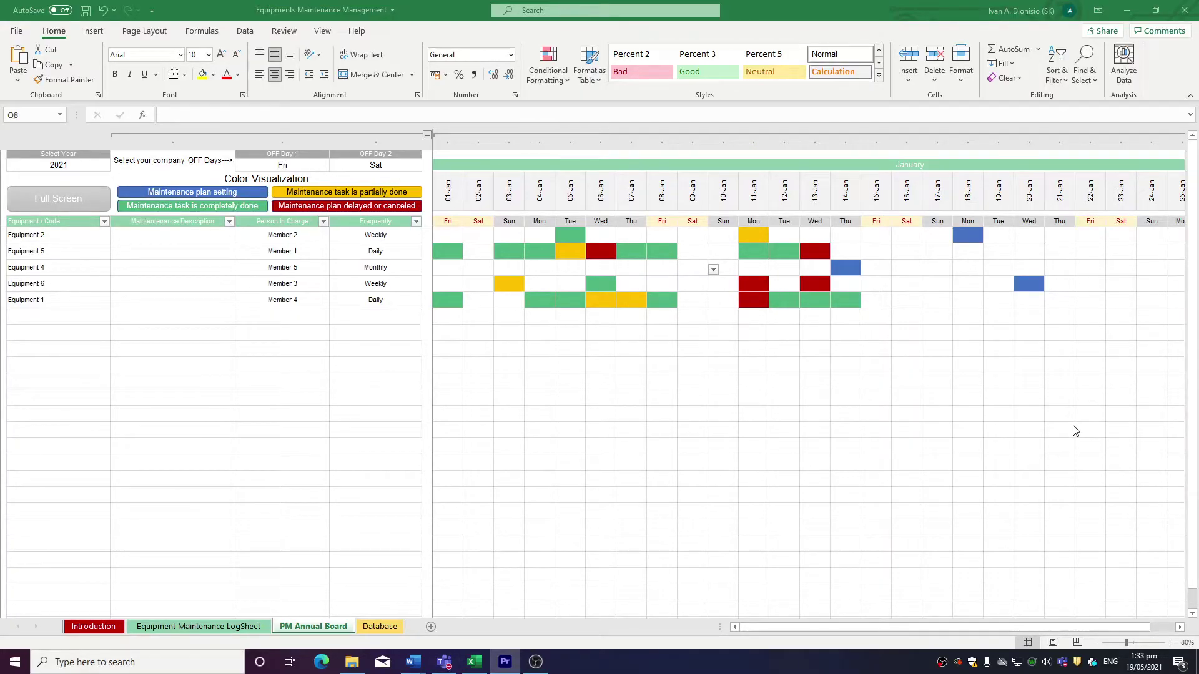
{"action": "left_click", "coordinate": [1180, 627]}
Step: Collapse the daily columns into monthly summaries, expand April's days, then go to the LogSheet
{"action": "scroll", "coordinate": [1180, 627], "scroll_direction": "right", "scroll_amount": 7}
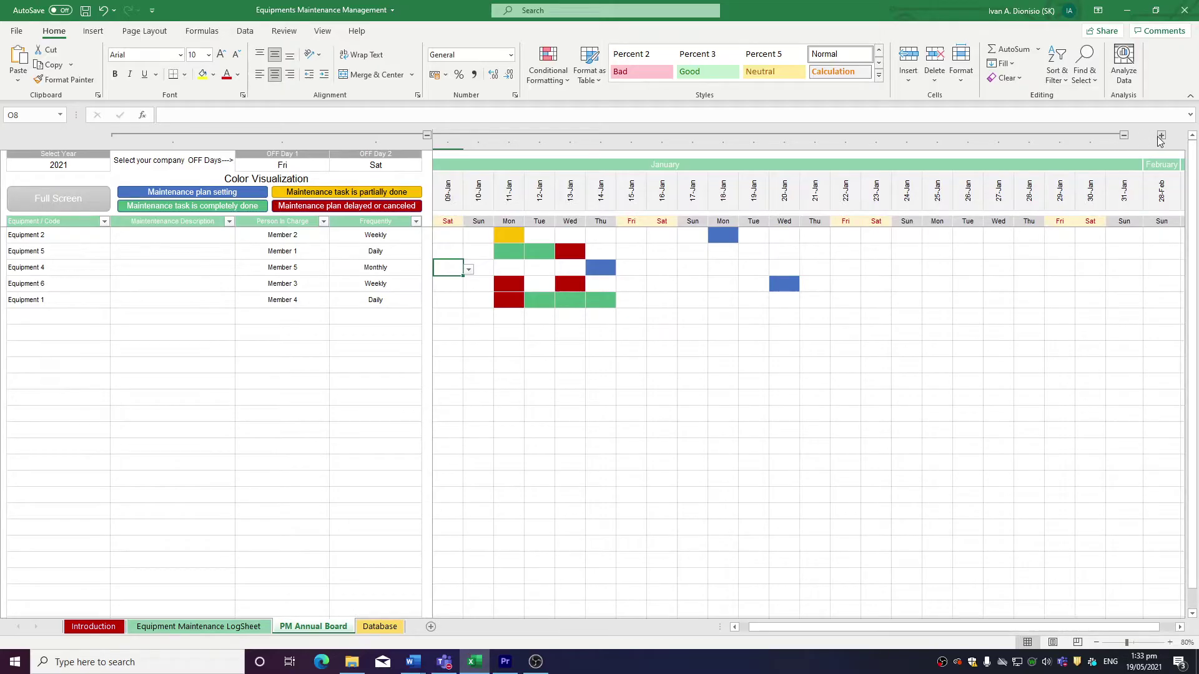
{"action": "left_click", "coordinate": [1125, 136]}
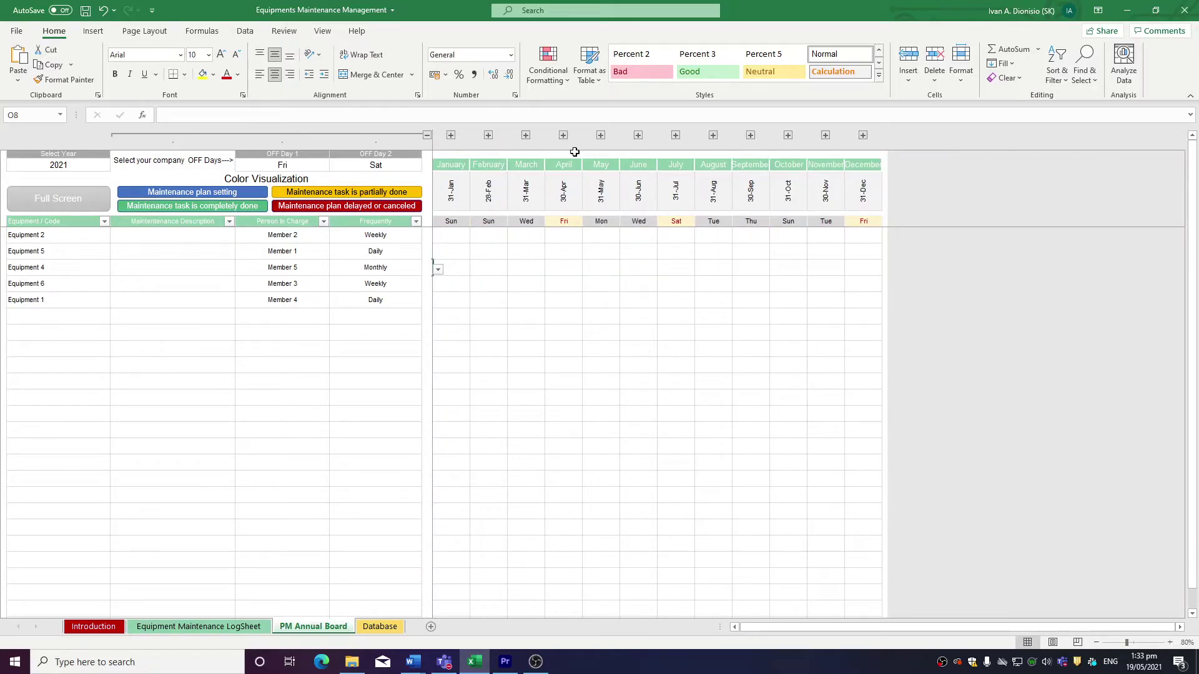
{"action": "left_click", "coordinate": [562, 135]}
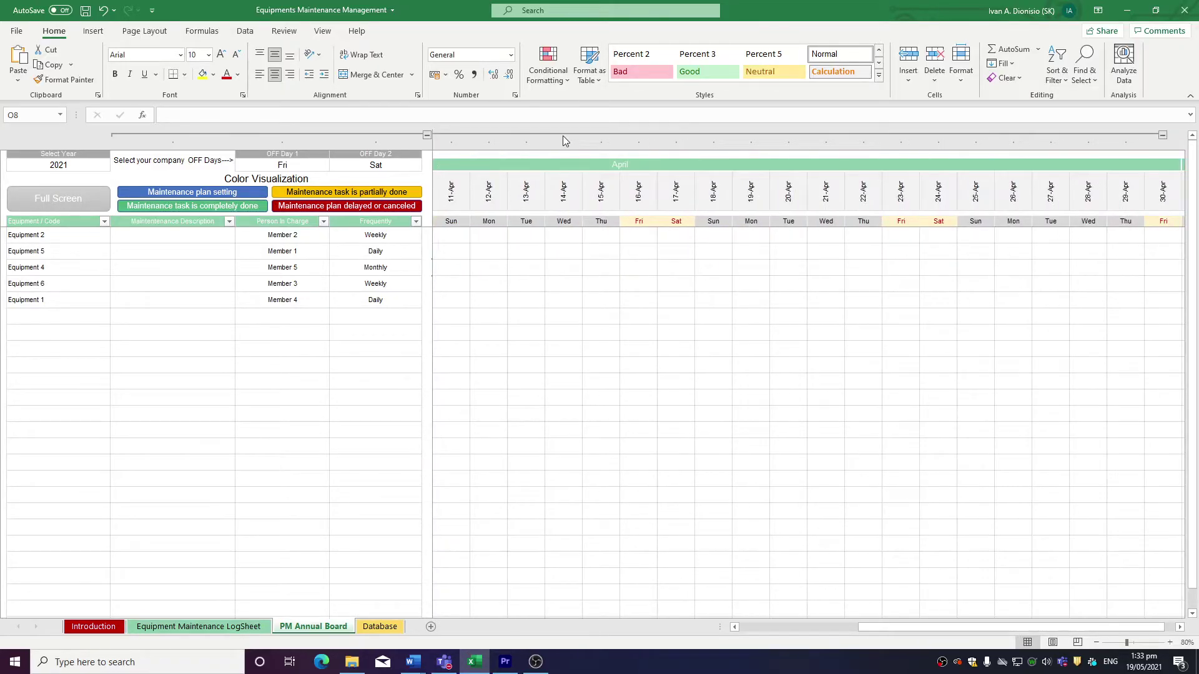
{"action": "left_click", "coordinate": [210, 632]}
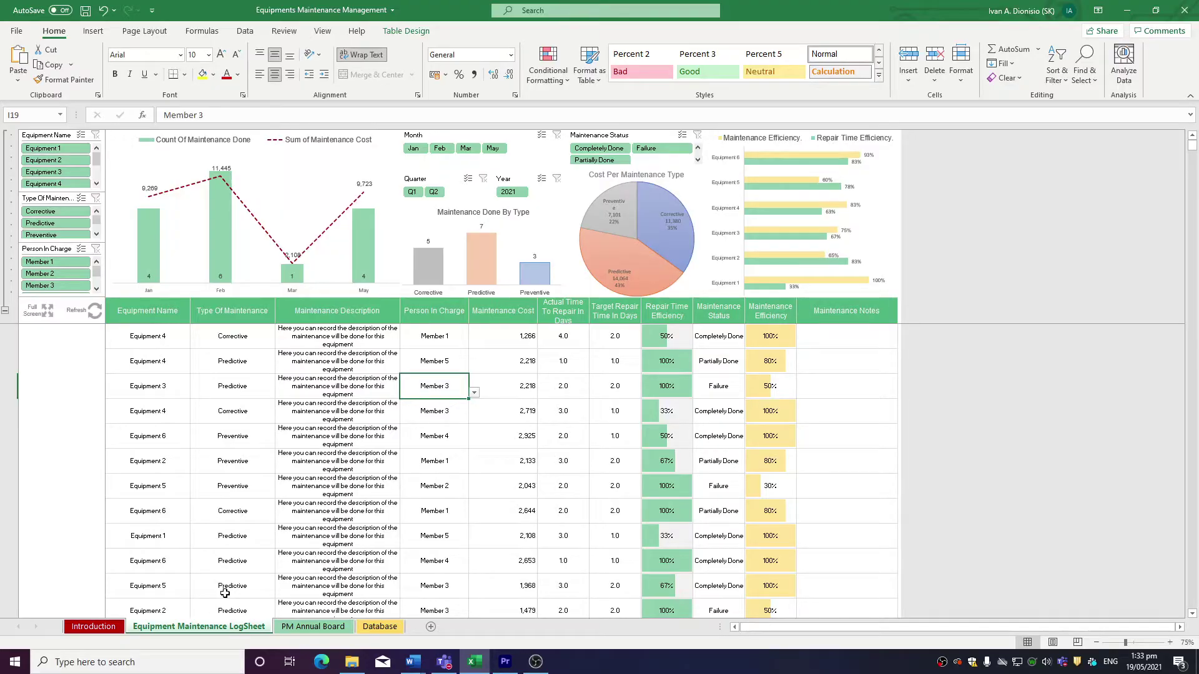
Step: Inspect row 17's fields from equipment name to notes, including the repair time efficiency formula
{"action": "left_click", "coordinate": [164, 338]}
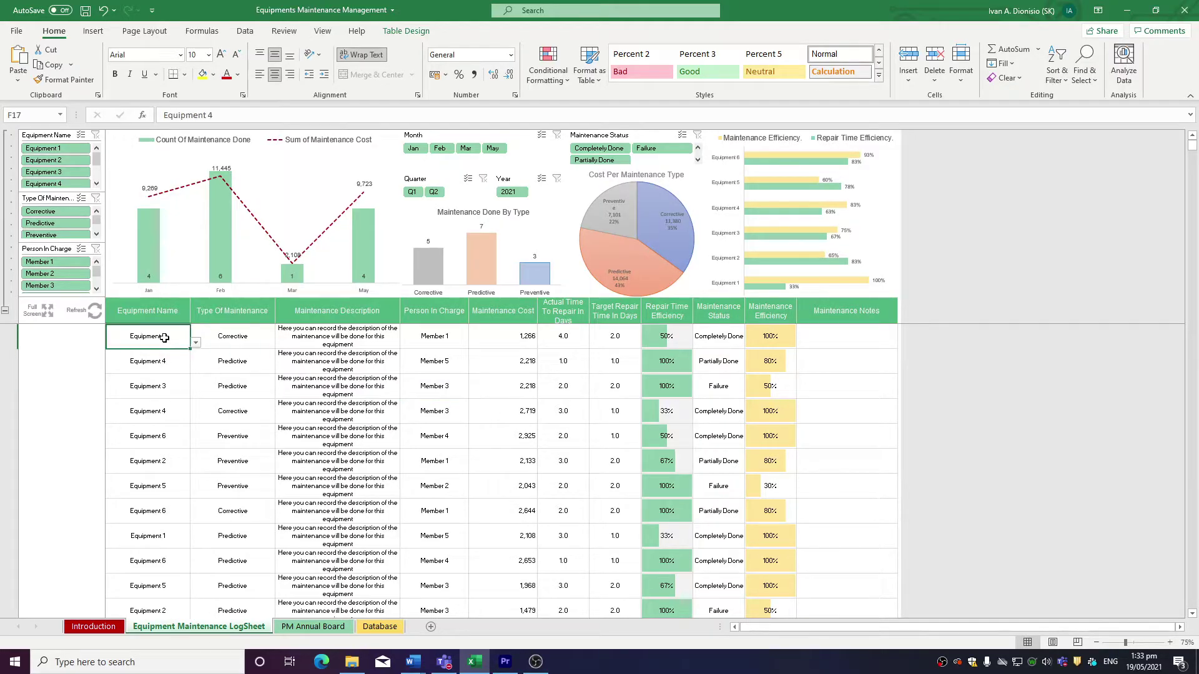
{"action": "left_click", "coordinate": [248, 342]}
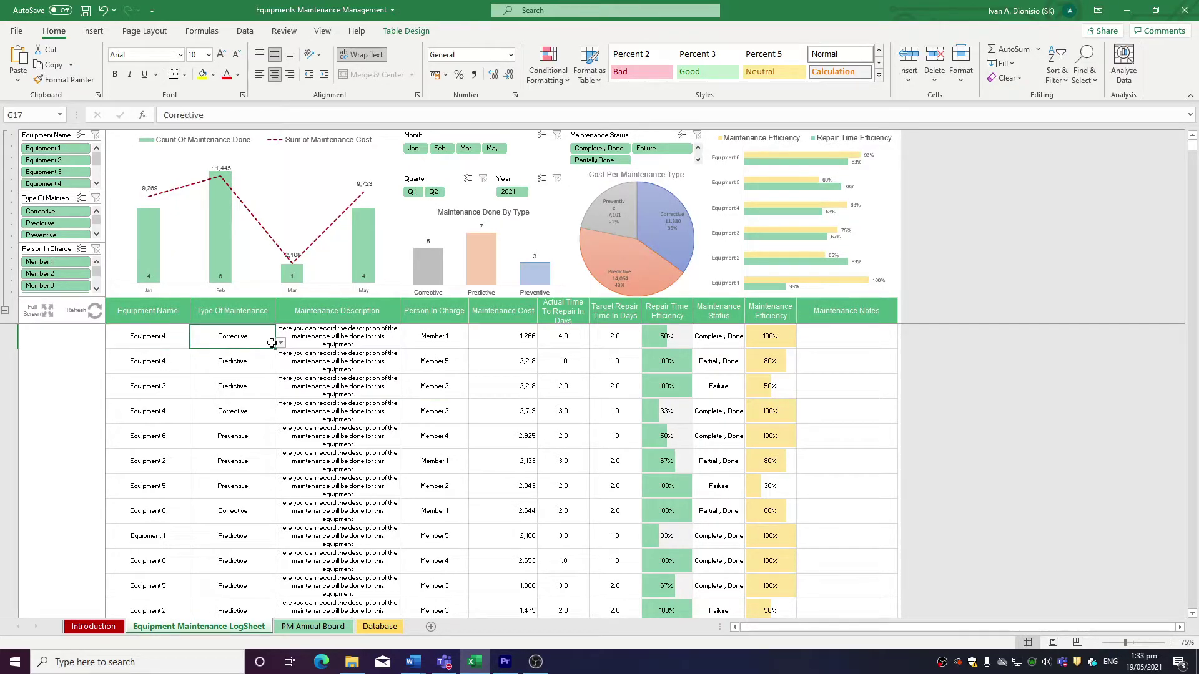
{"action": "left_click", "coordinate": [333, 339]}
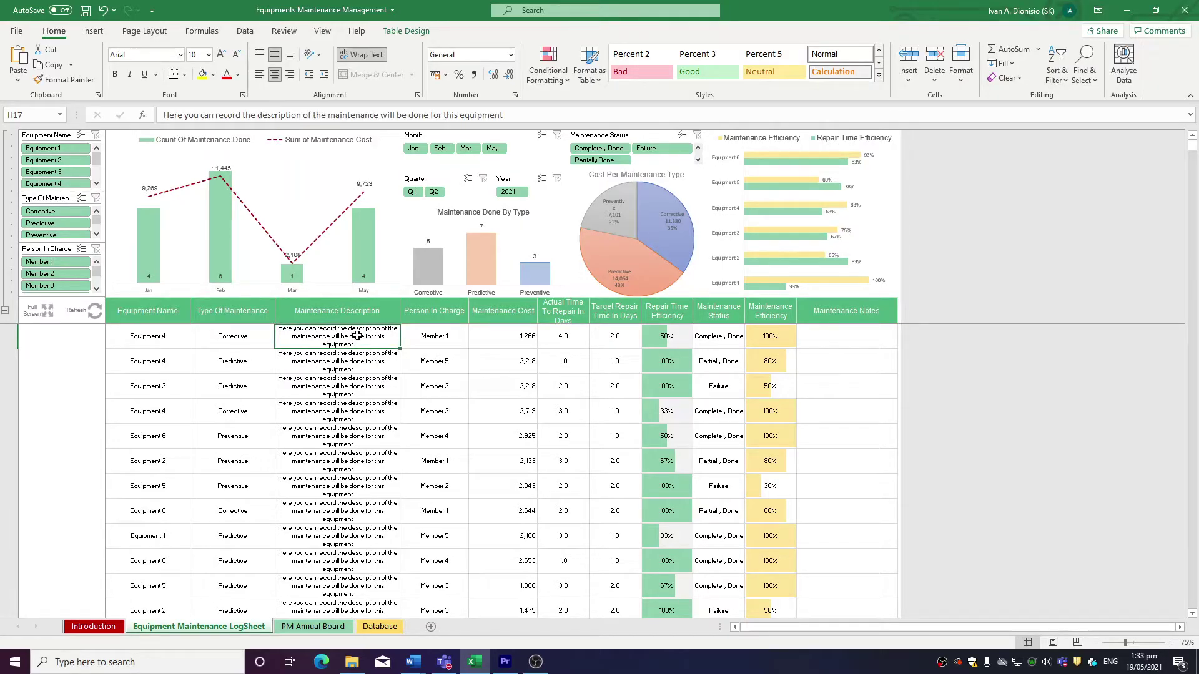
{"action": "left_click", "coordinate": [423, 336]}
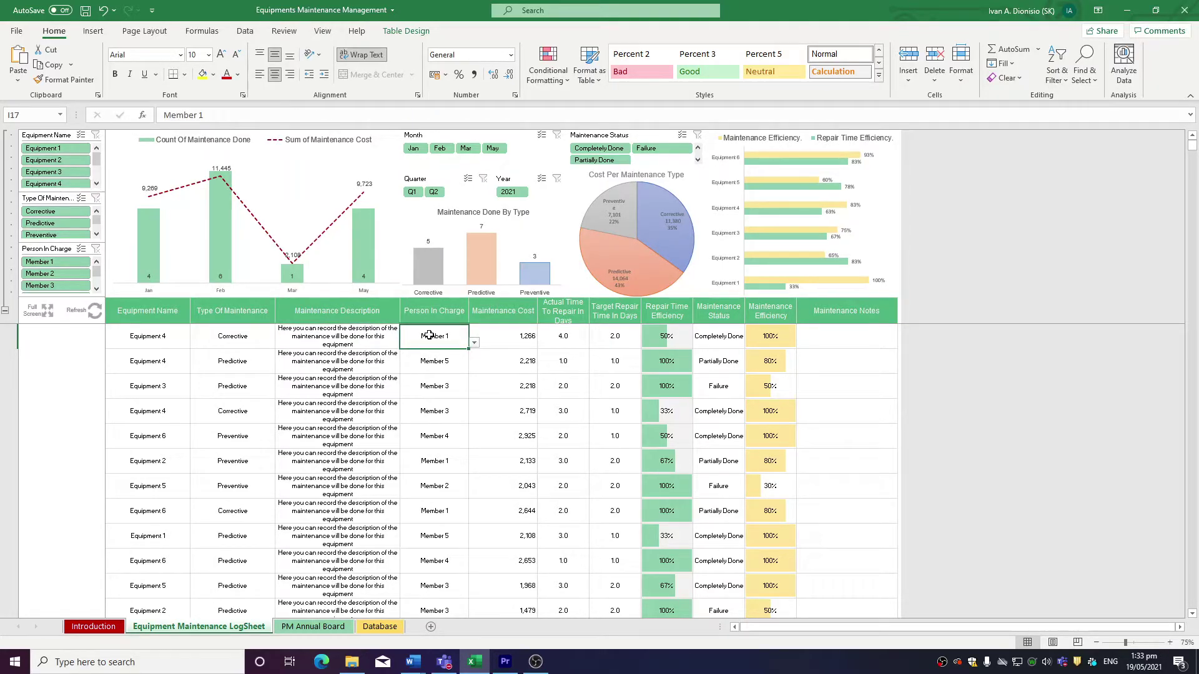
{"action": "left_click", "coordinate": [484, 337]}
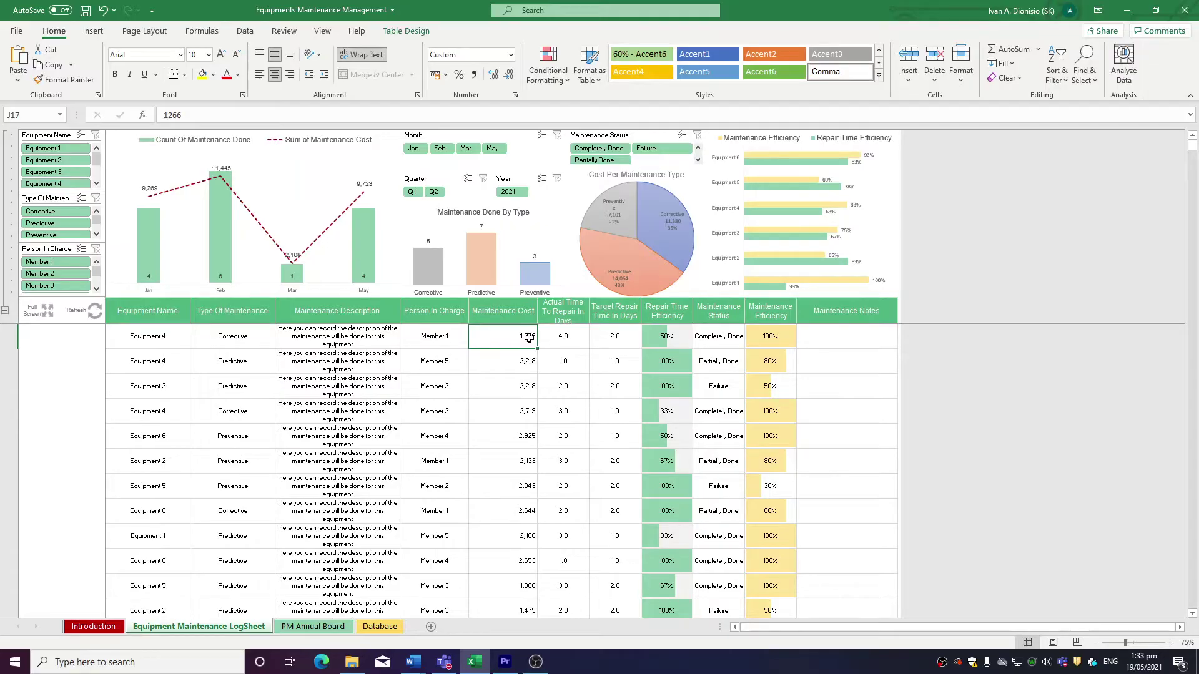
{"action": "left_click", "coordinate": [578, 339]}
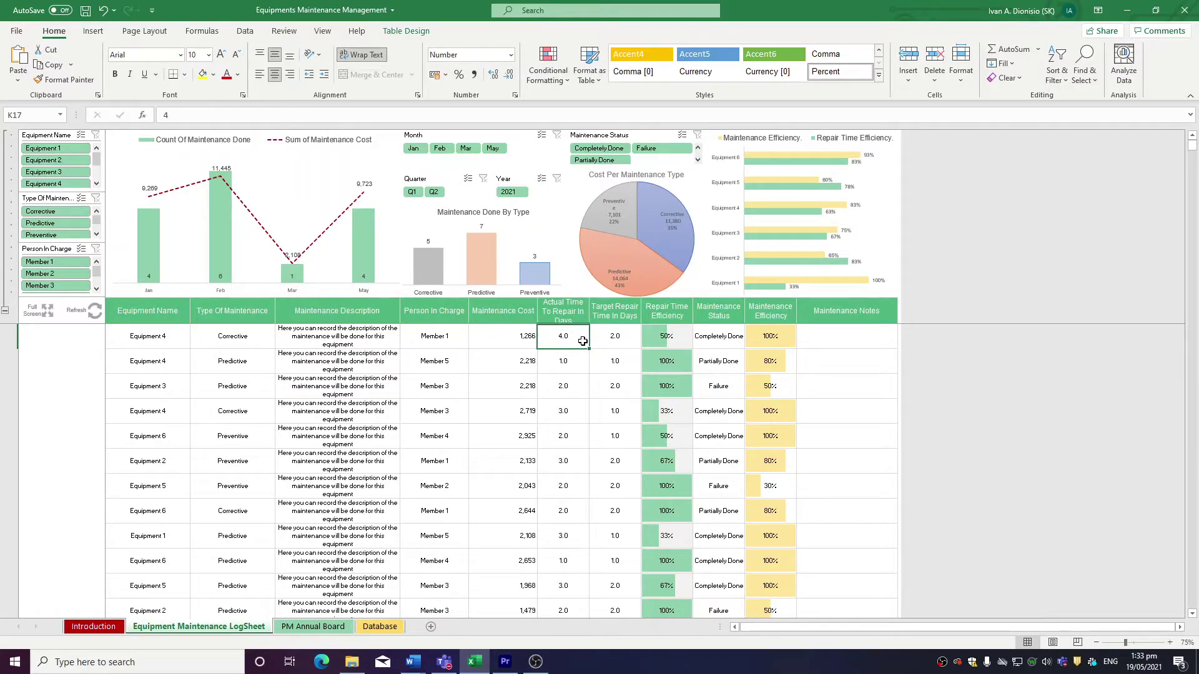
{"action": "left_click", "coordinate": [597, 339]}
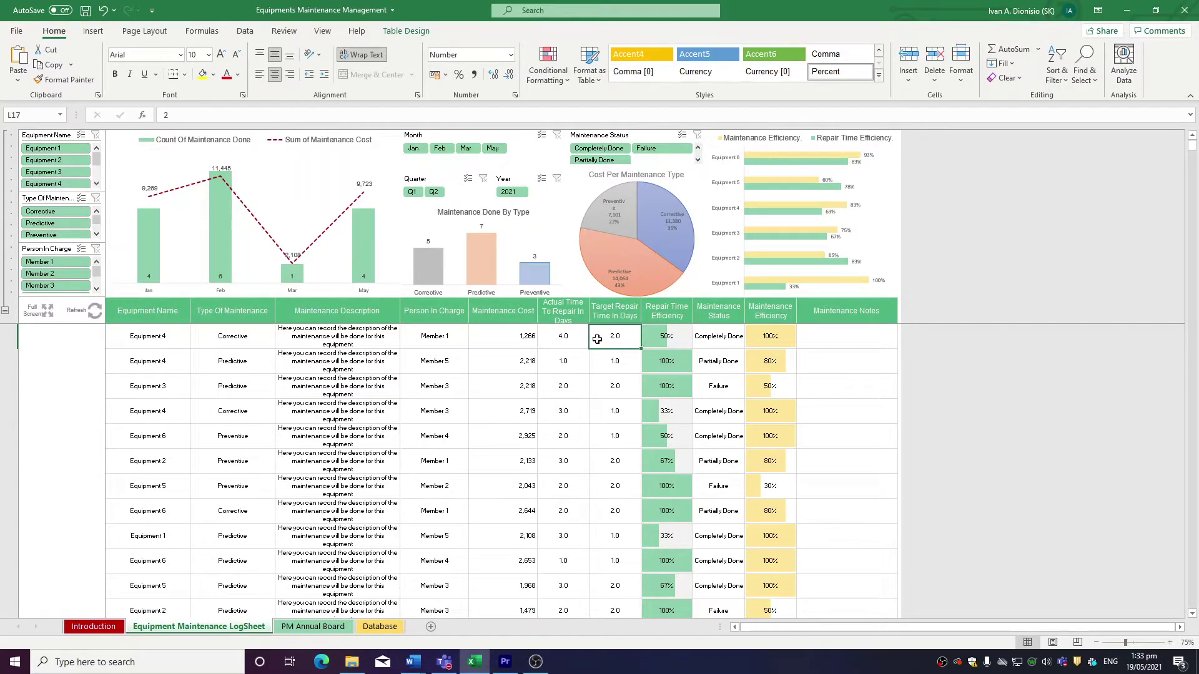
{"action": "left_click", "coordinate": [725, 344]}
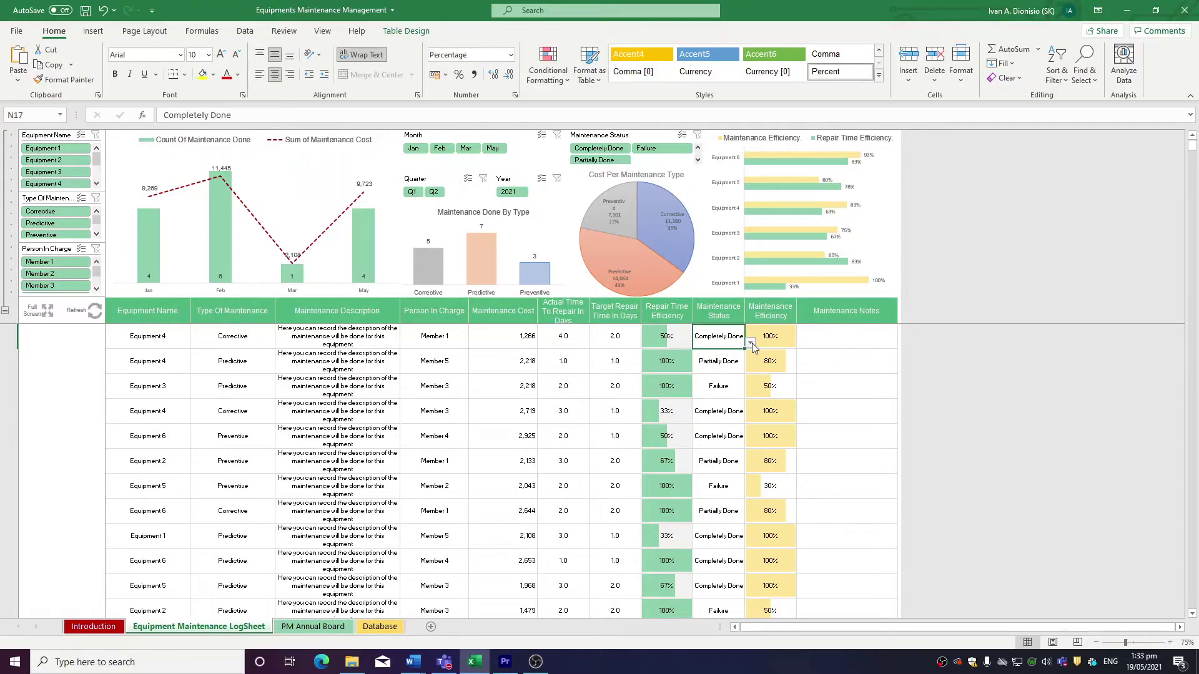
{"action": "left_click", "coordinate": [781, 340]}
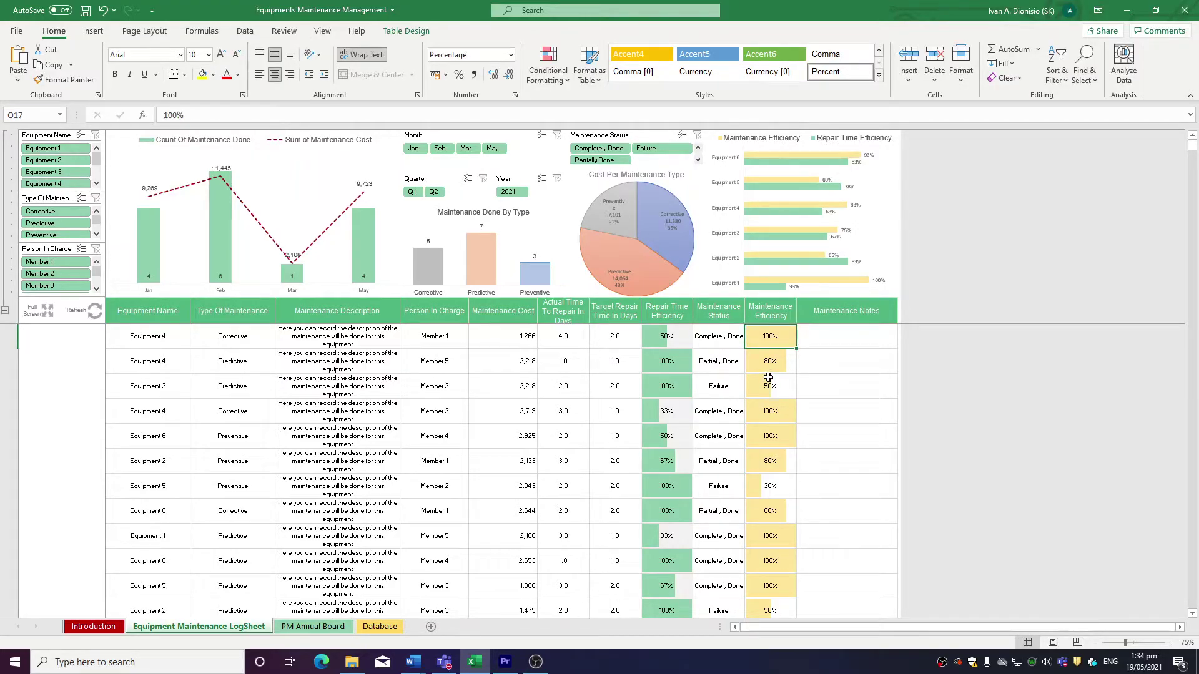
{"action": "left_click", "coordinate": [687, 342]}
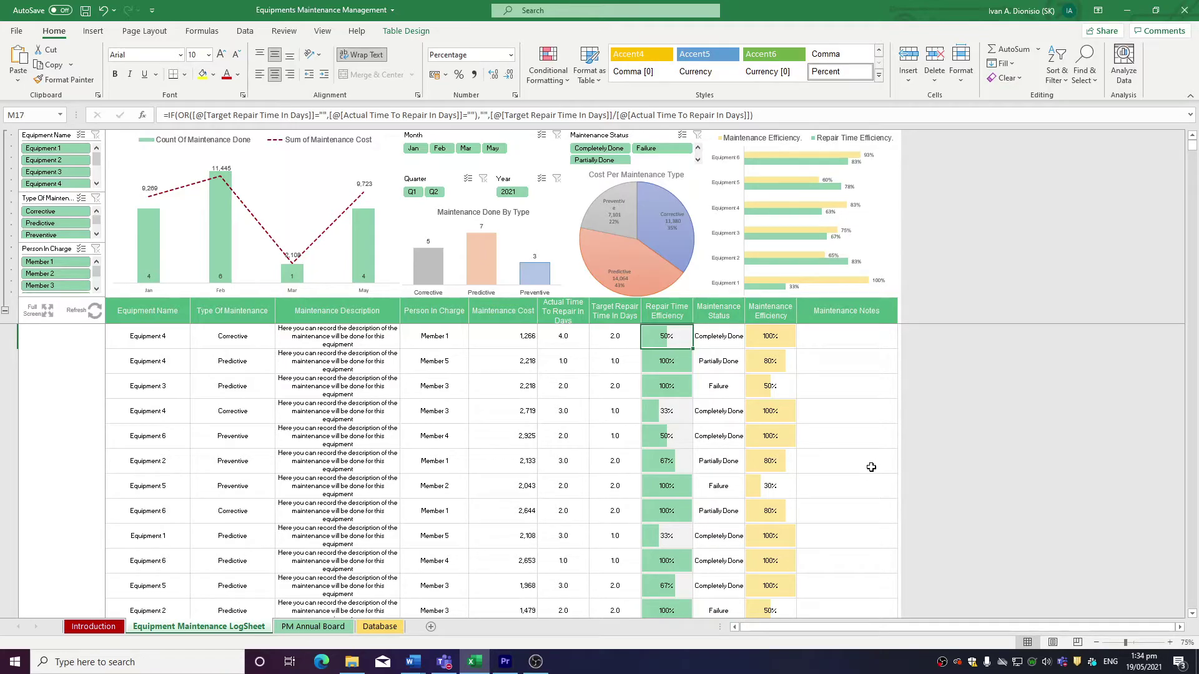
{"action": "left_click", "coordinate": [856, 334]}
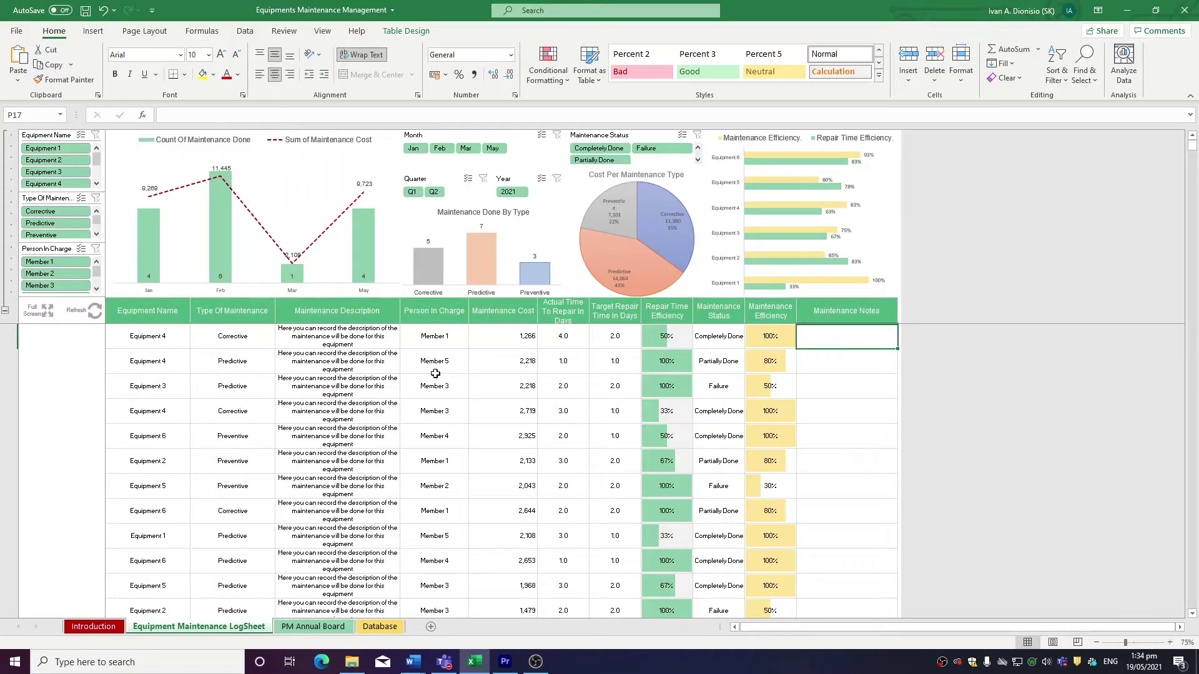
{"action": "left_click", "coordinate": [293, 169]}
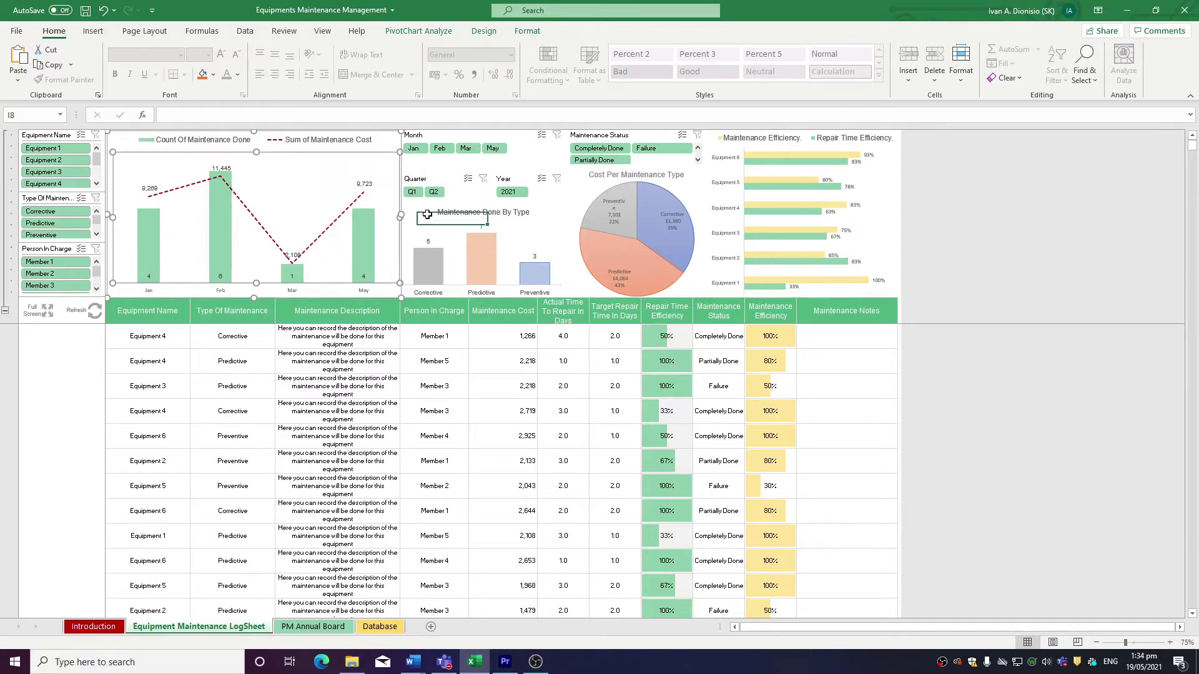
{"action": "left_click", "coordinate": [422, 215]}
{"action": "left_click", "coordinate": [481, 213]}
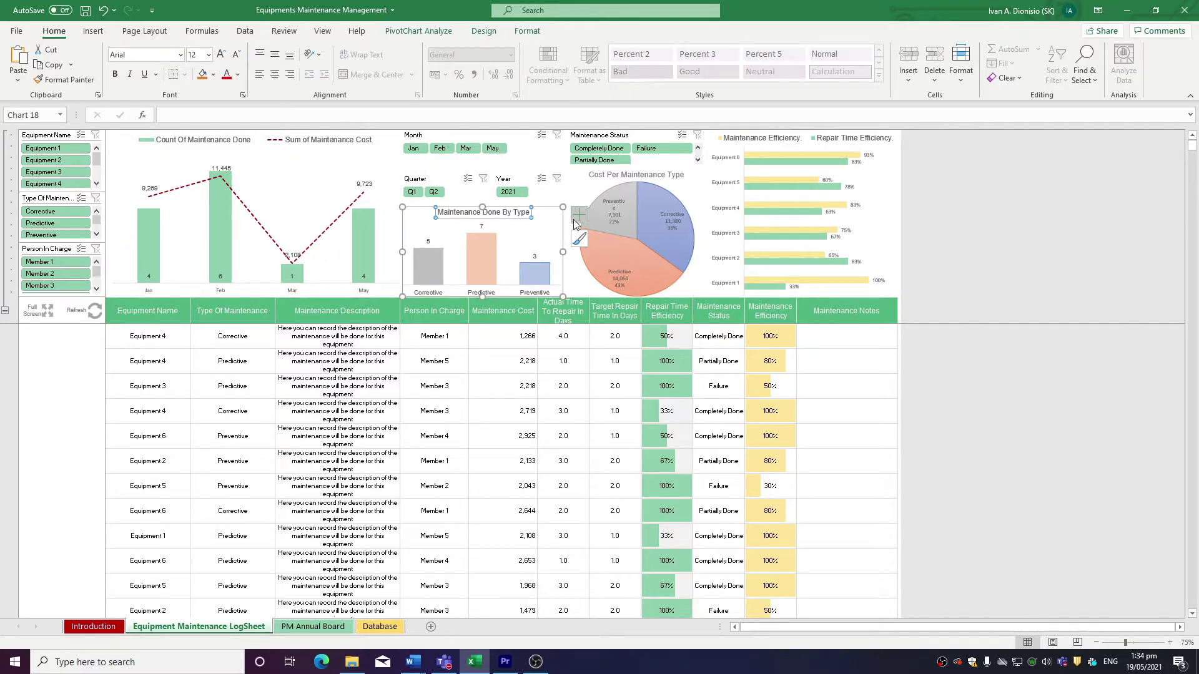
{"action": "left_click", "coordinate": [639, 175]}
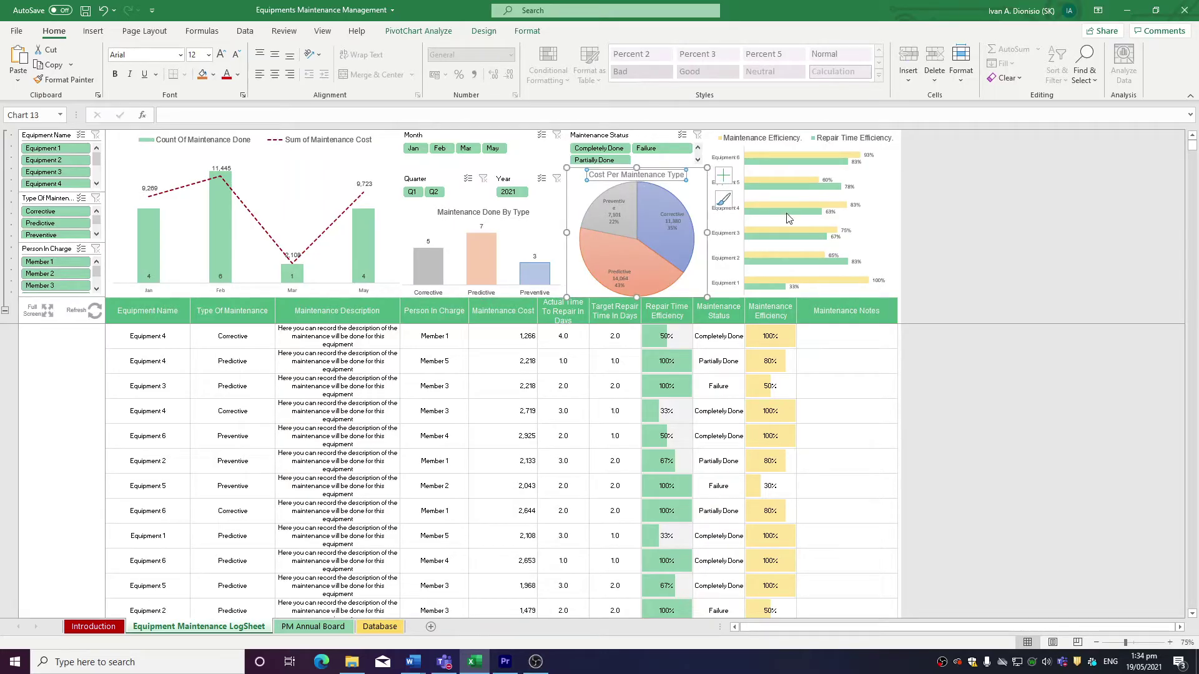
{"action": "left_click", "coordinate": [880, 175]}
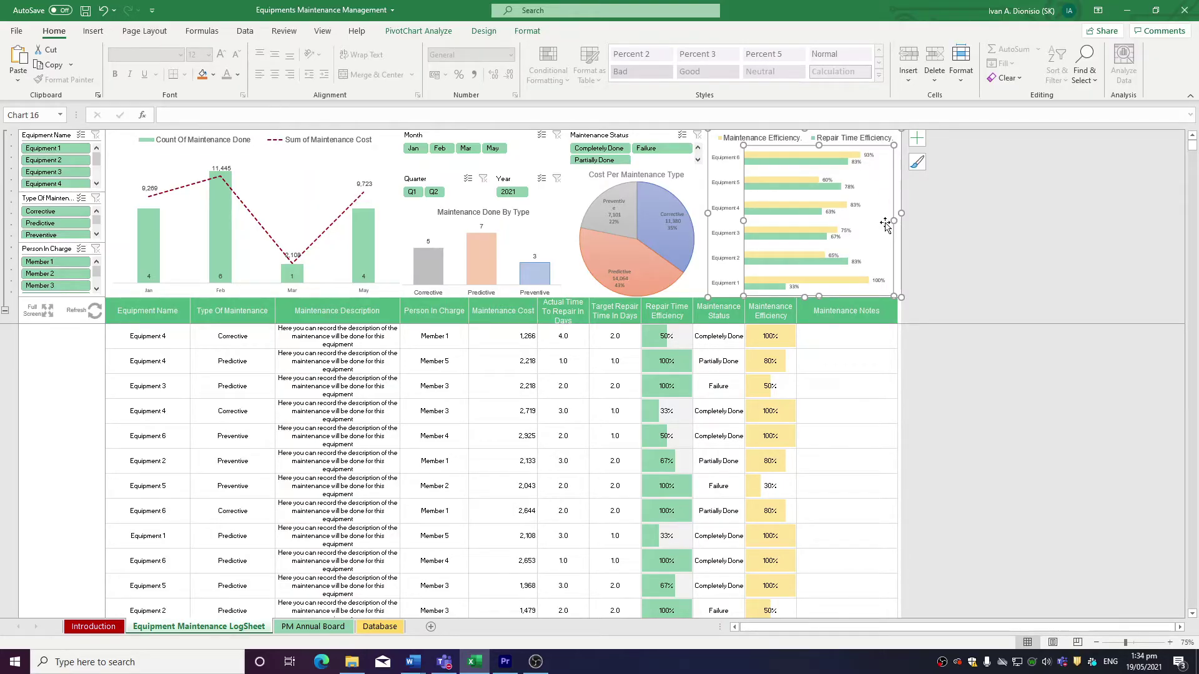
{"action": "key", "text": "Escape"}
{"action": "left_click", "coordinate": [700, 279]}
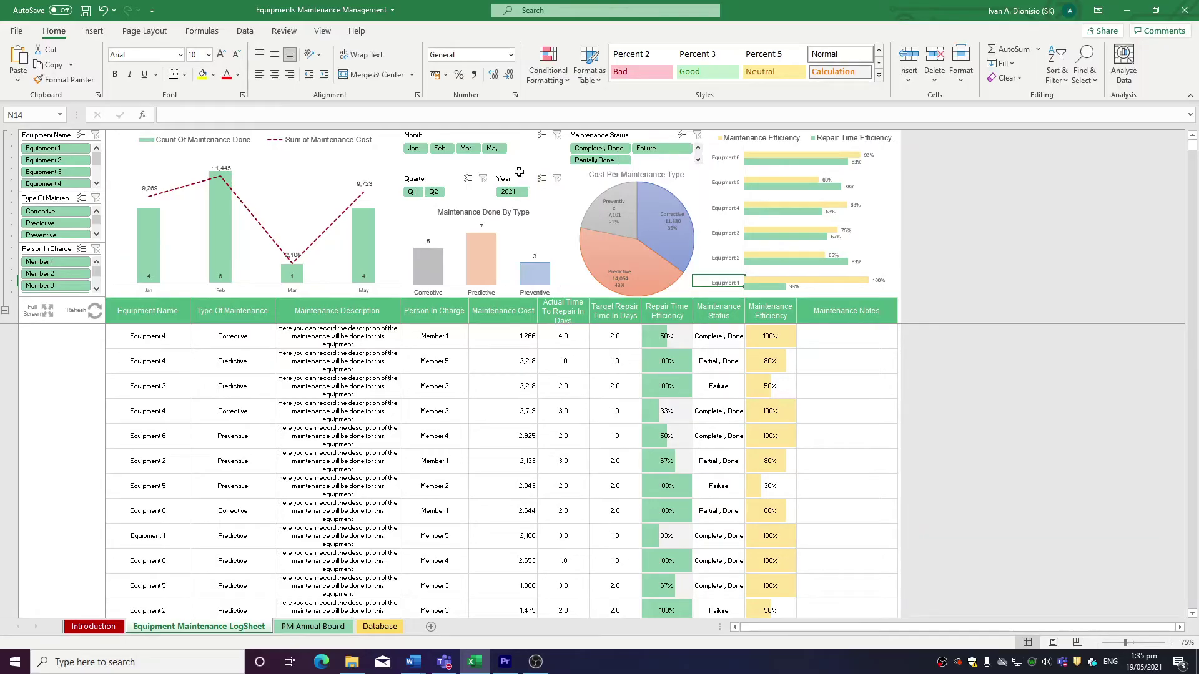
{"action": "left_click", "coordinate": [24, 160], "text": "ctrl"}
{"action": "left_click", "coordinate": [25, 171], "text": "ctrl"}
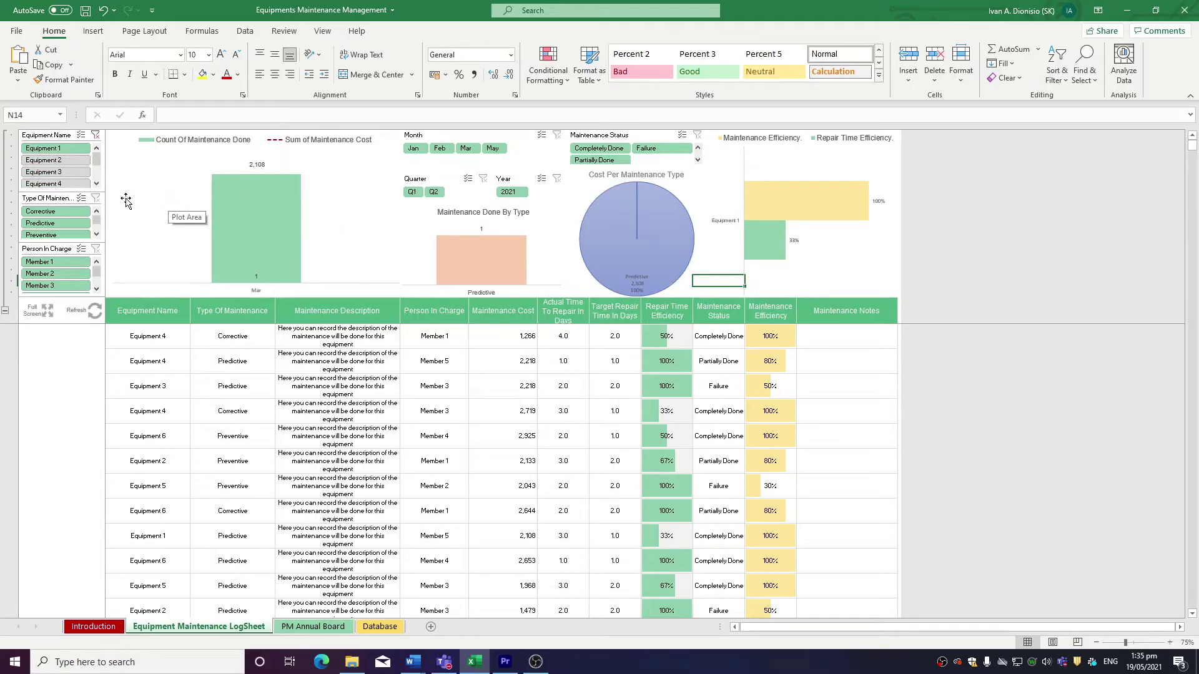
{"action": "left_click", "coordinate": [89, 166], "text": "ctrl"}
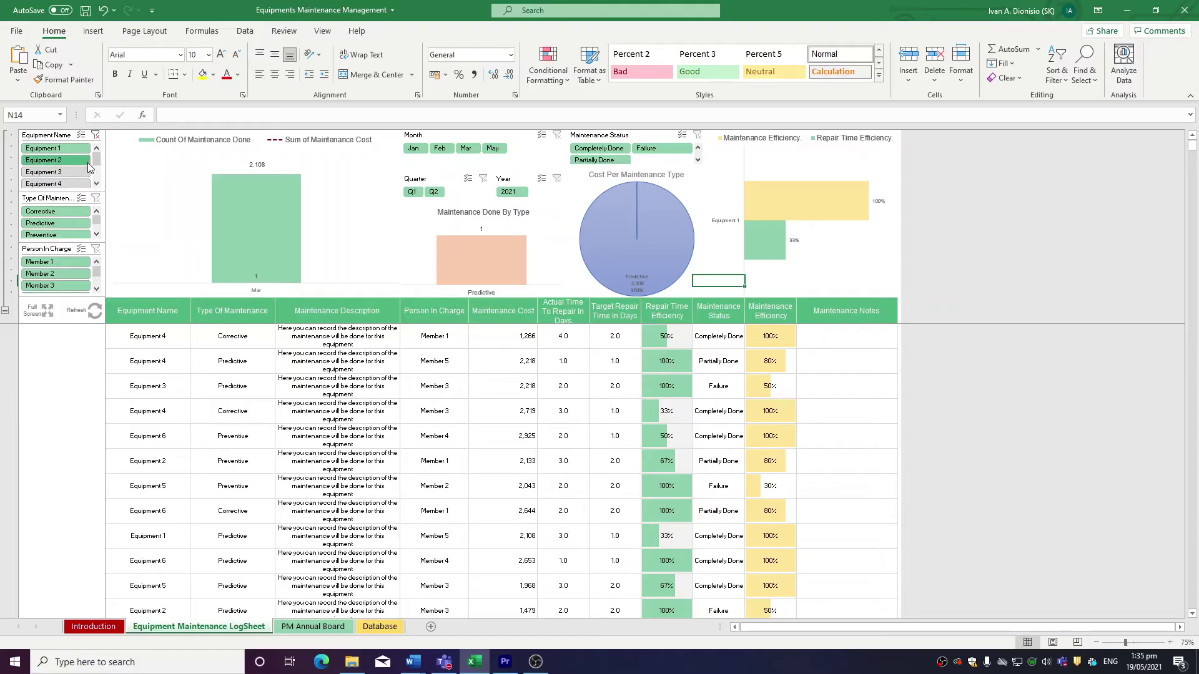
{"action": "left_click", "coordinate": [90, 172], "text": "ctrl"}
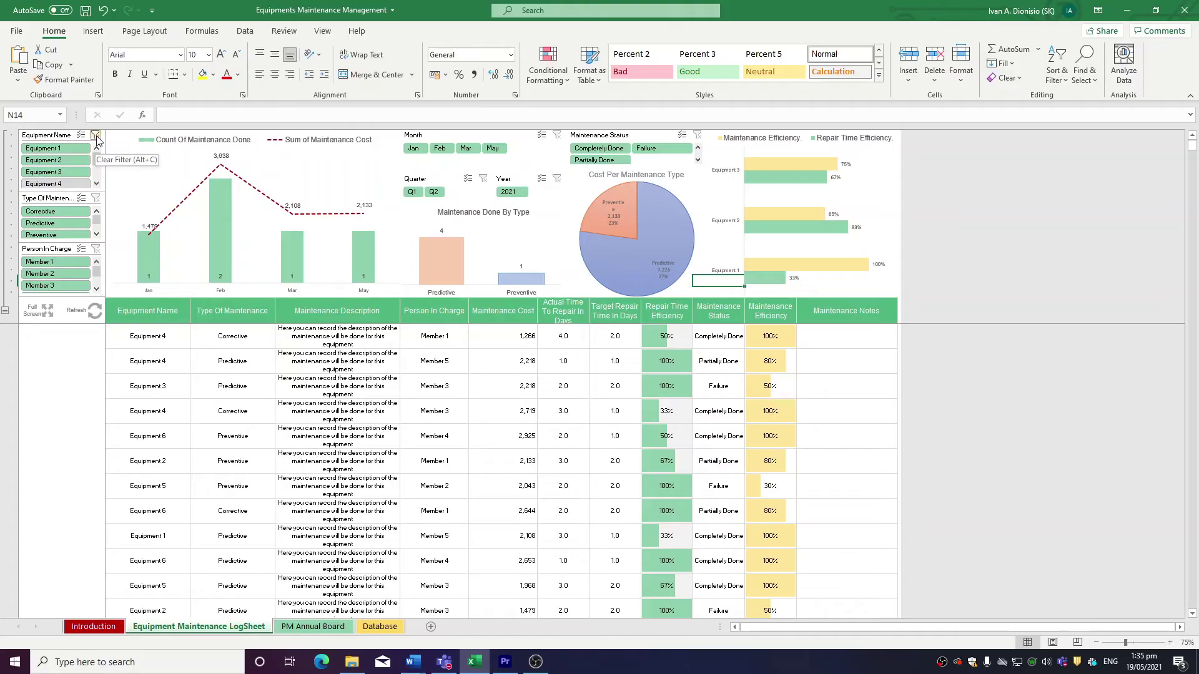
{"action": "left_click", "coordinate": [95, 136]}
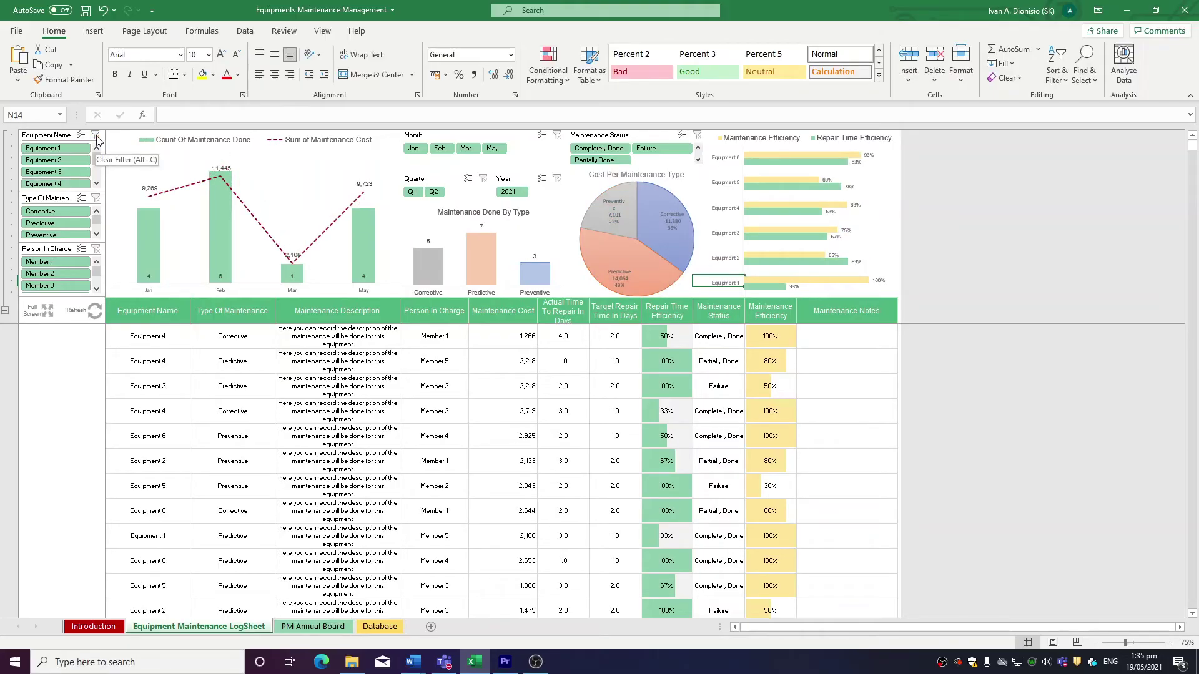
Step: Switch the LogSheet dashboard to full-screen view with the Full Screen button
{"action": "left_click", "coordinate": [40, 319]}
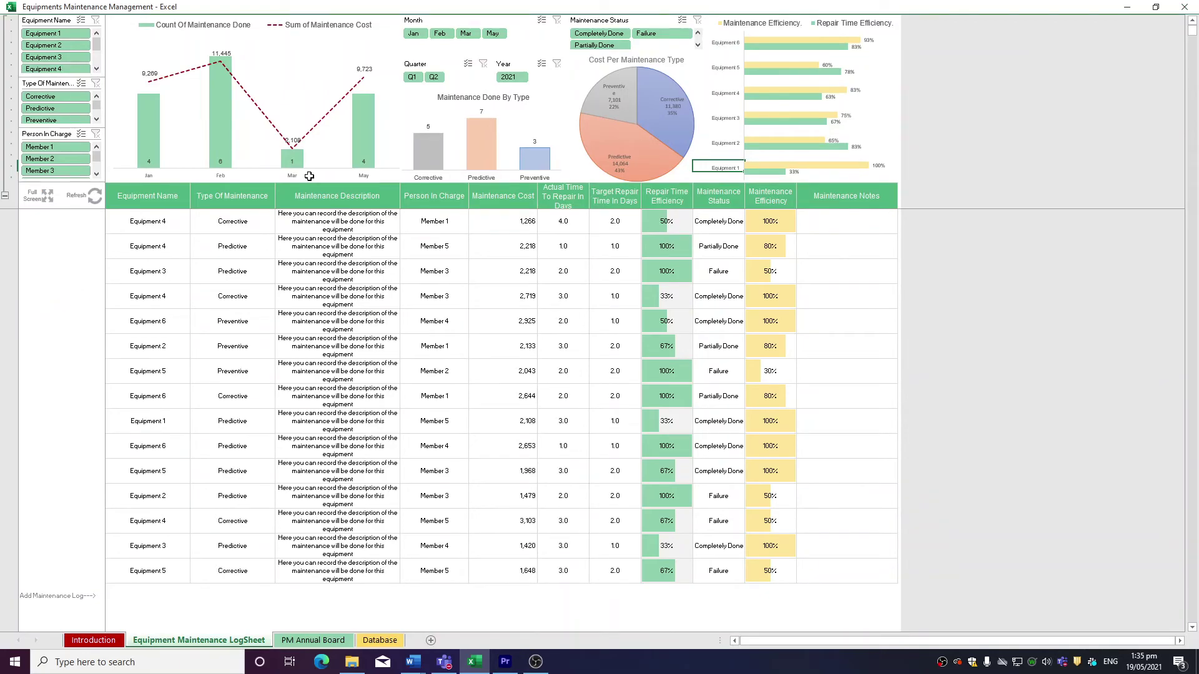